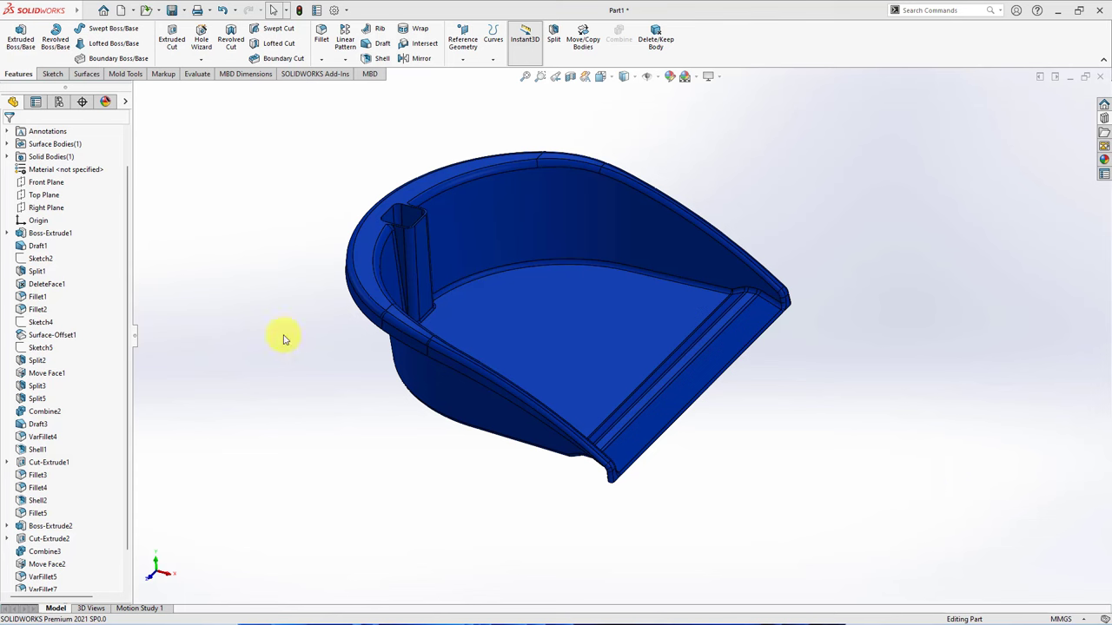
# - From Mold Tools, scale the dustpan body by 1.02 about the origin
pyautogui.click(122, 76)
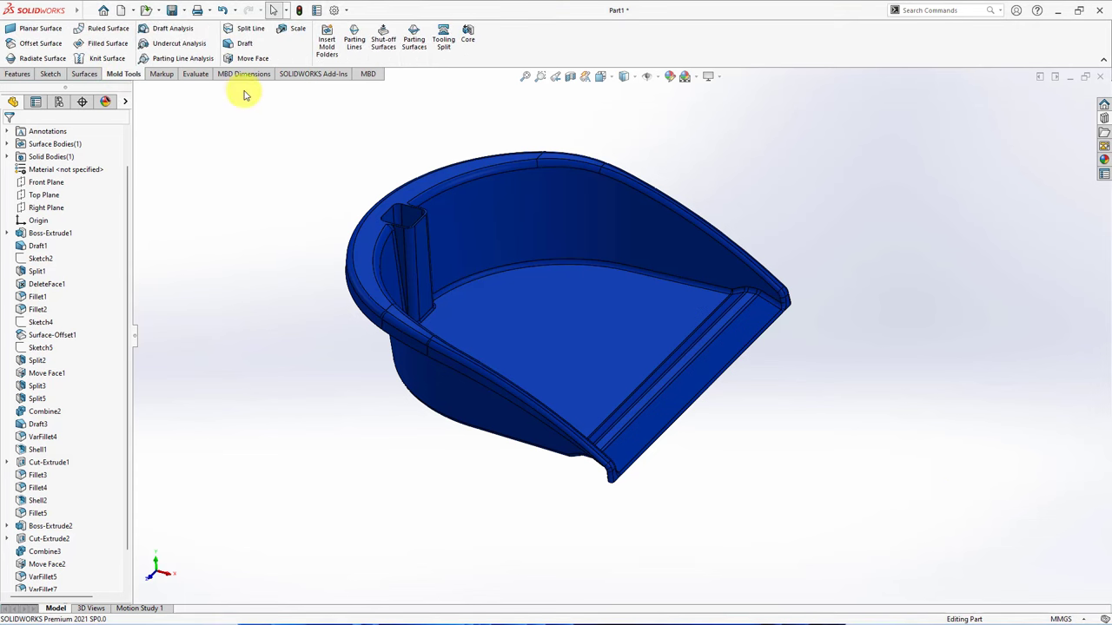
pyautogui.click(298, 31)
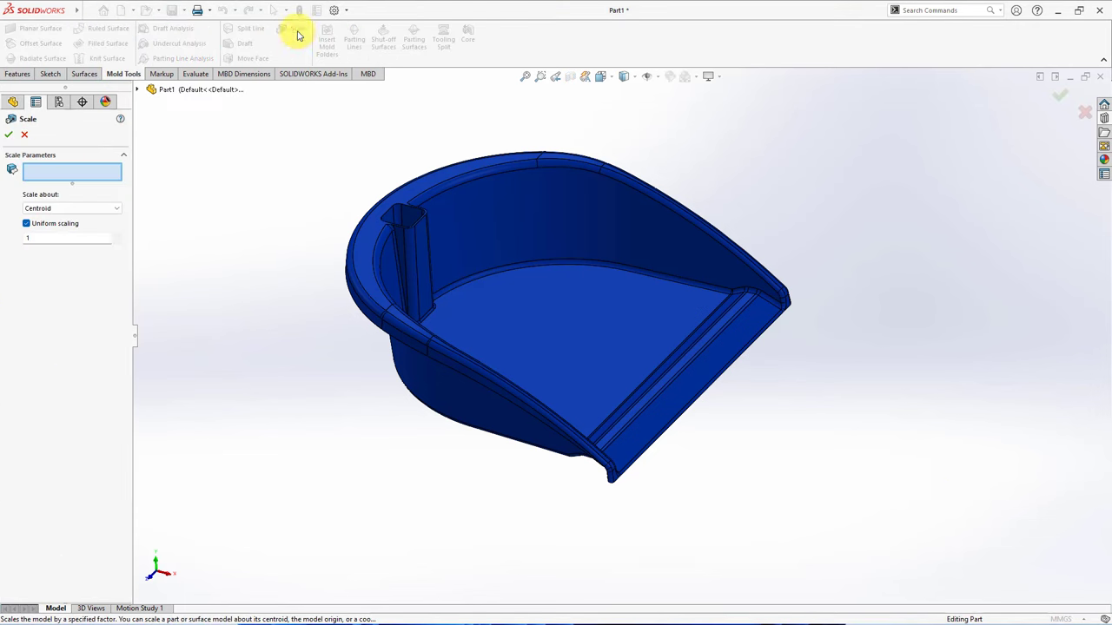
pyautogui.click(380, 275)
pyautogui.click(87, 208)
pyautogui.click(79, 225)
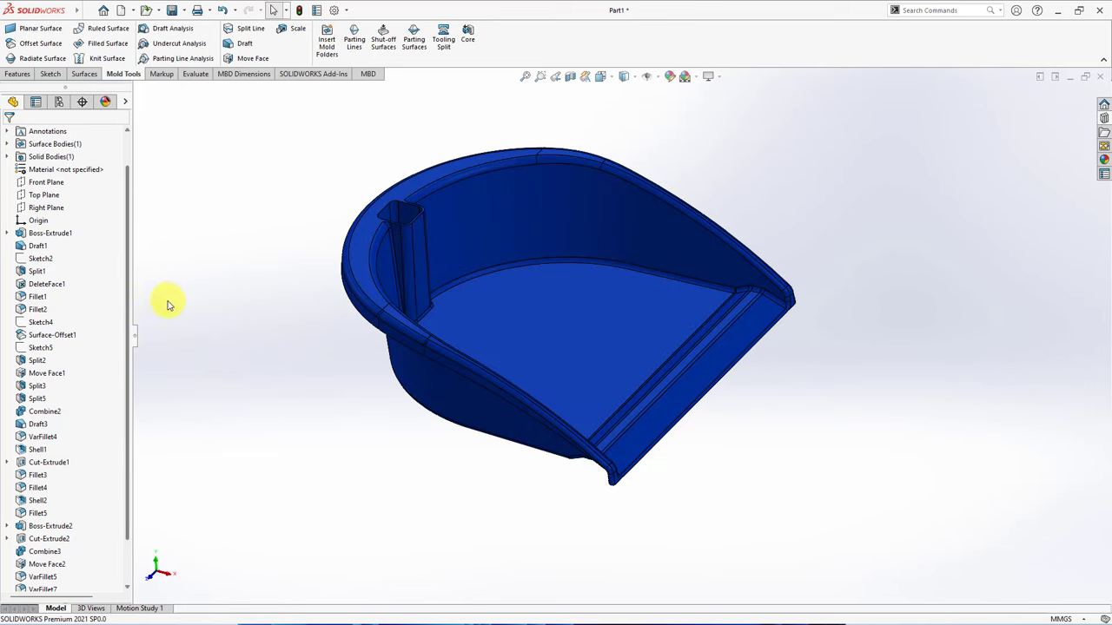
# - Start a parting line with Top Plane as pull direction at 1.00° and run draft analysis
pyautogui.click(355, 39)
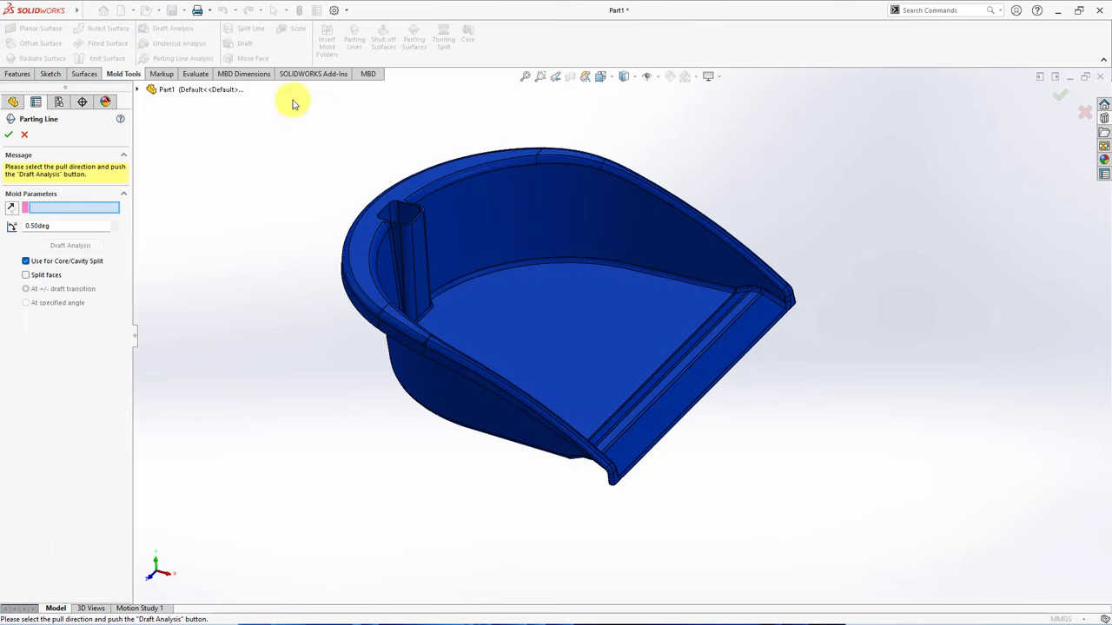
pyautogui.click(139, 92)
pyautogui.click(195, 191)
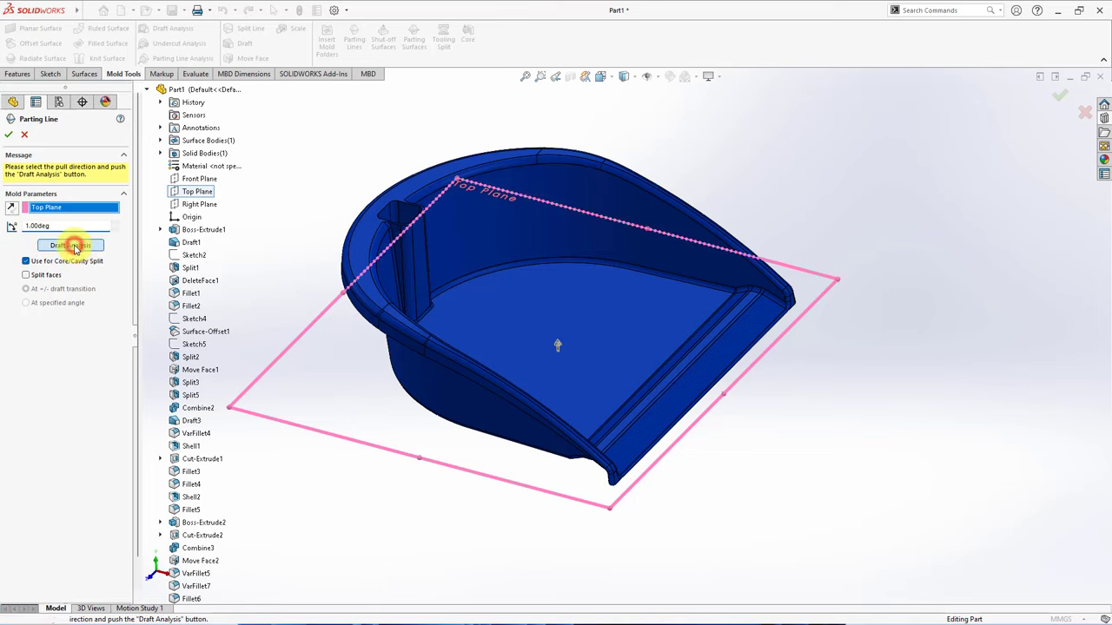
pyautogui.click(75, 247)
# - Check the red underside and green top, then accept the 26-edge parting line
pyautogui.moveTo(682, 447)
pyautogui.mouseDown(button='middle')
pyautogui.moveTo(831, 350)
pyautogui.moveTo(787, 417)
pyautogui.moveTo(950, 565)
pyautogui.mouseUp(button='middle')
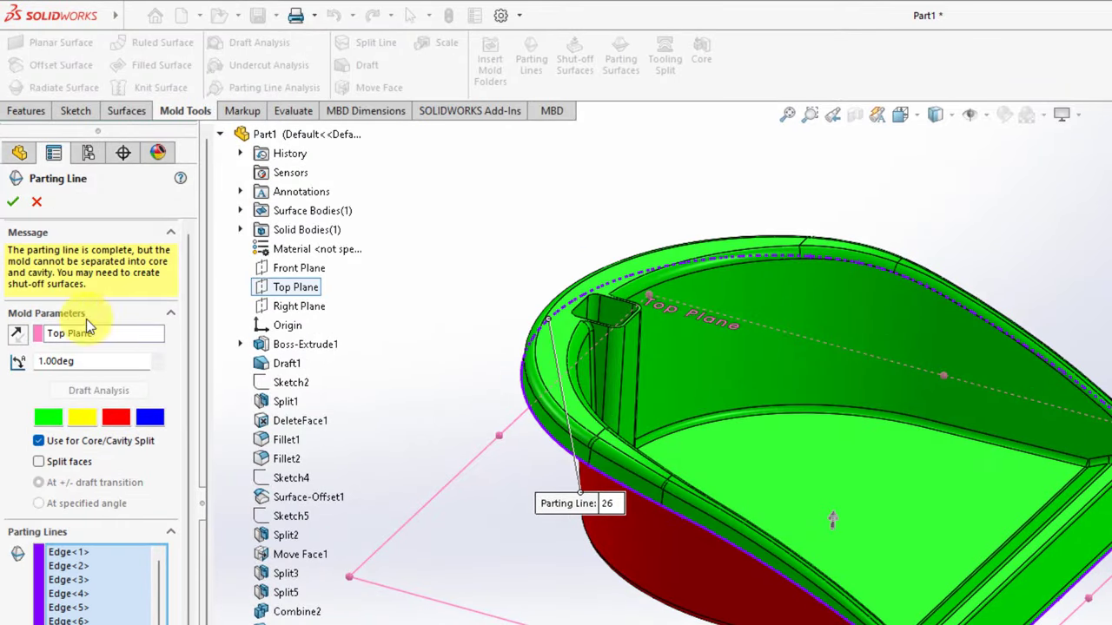
pyautogui.moveTo(416, 435)
pyautogui.mouseDown(button='middle')
pyautogui.moveTo(484, 417)
pyautogui.moveTo(658, 322)
pyautogui.moveTo(666, 149)
pyautogui.moveTo(793, 252)
pyautogui.mouseUp(button='middle')
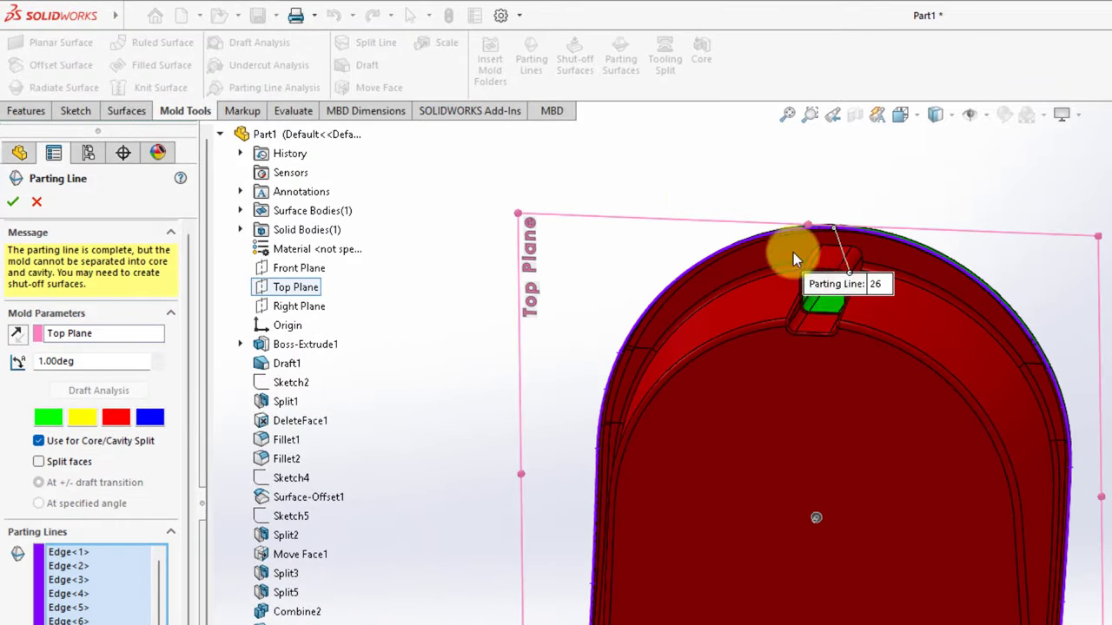
pyautogui.scroll(-3, 793, 252)
pyautogui.scroll(-2, 853, 329)
pyautogui.scroll(1, 955, 521)
pyautogui.scroll(3, 960, 493)
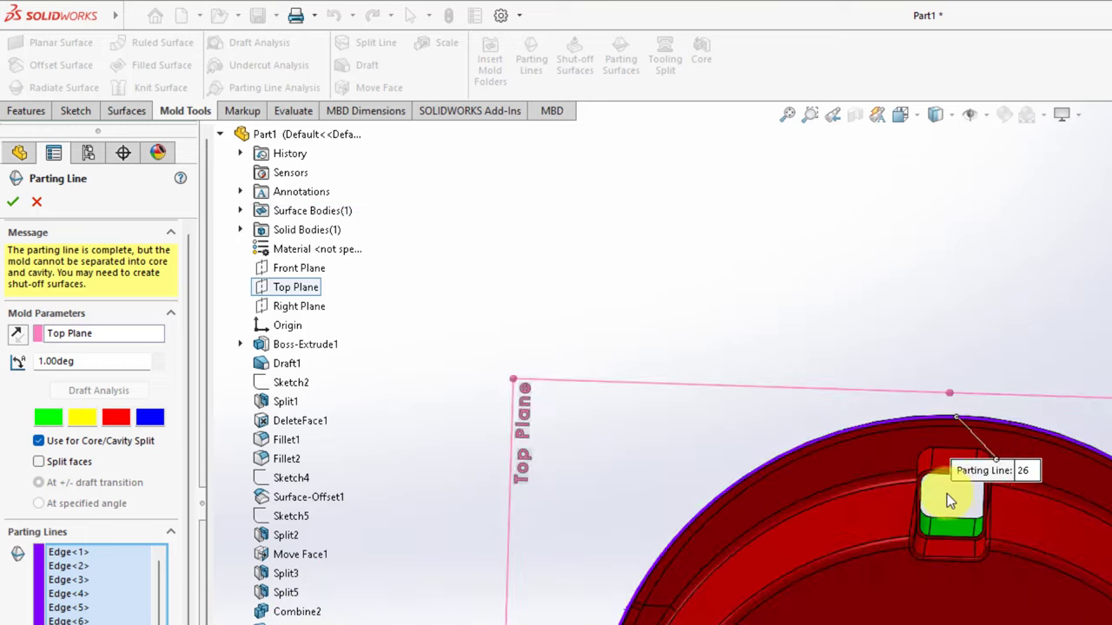
pyautogui.moveTo(947, 493); pyautogui.dragTo(564, 623, button='middle')
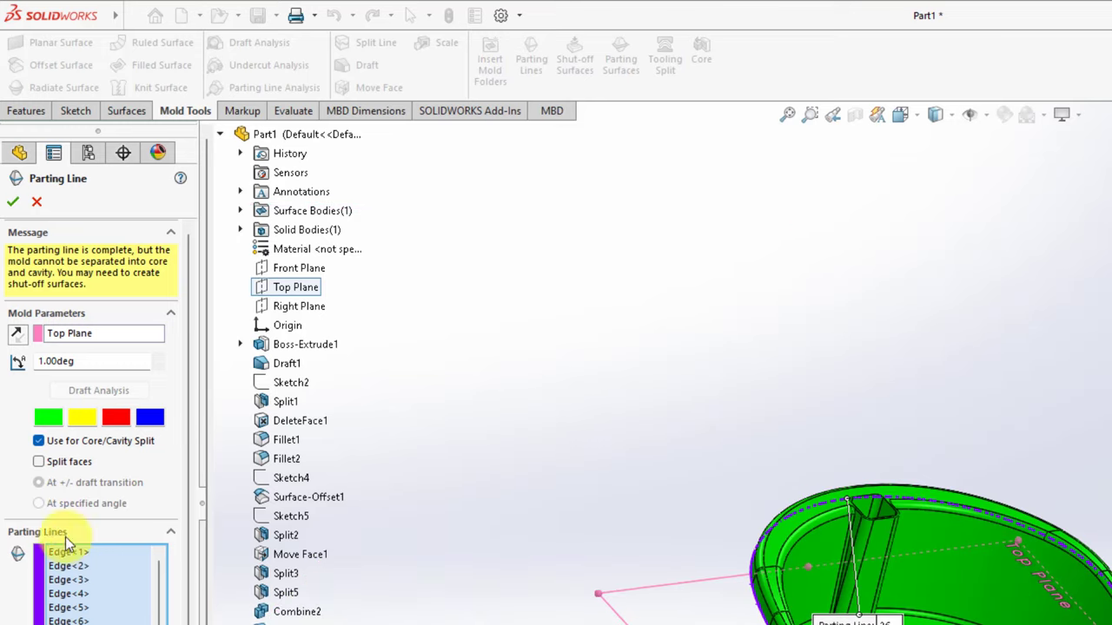
pyautogui.click(13, 201)
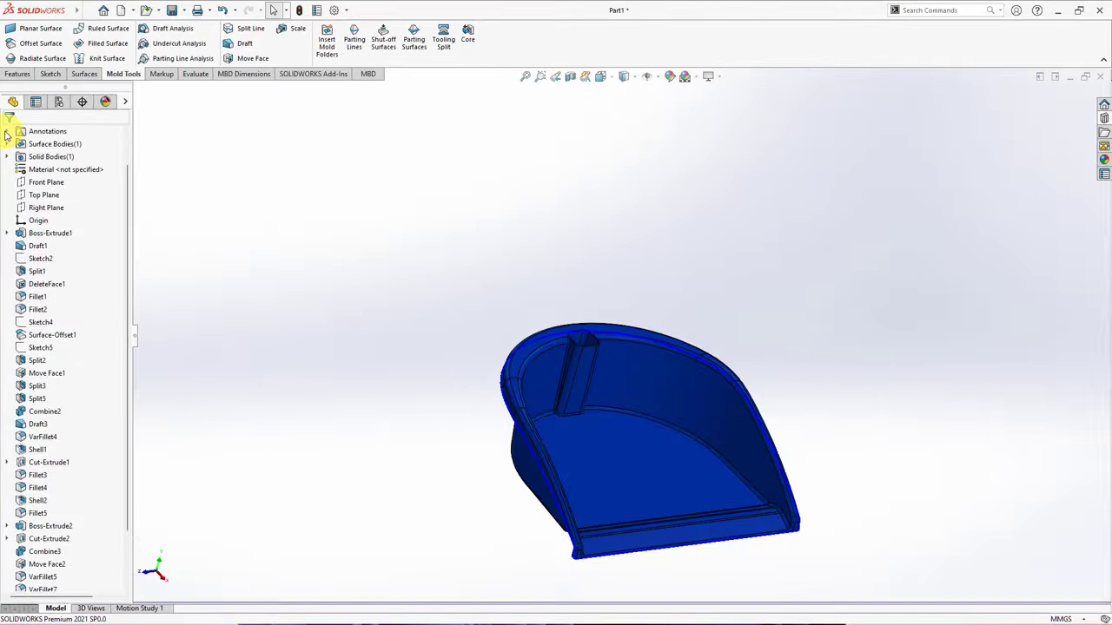
# - Start a shut-off surface and clear the redundant listed pillar edges
pyautogui.moveTo(458, 277); pyautogui.dragTo(657, 390, button='middle')
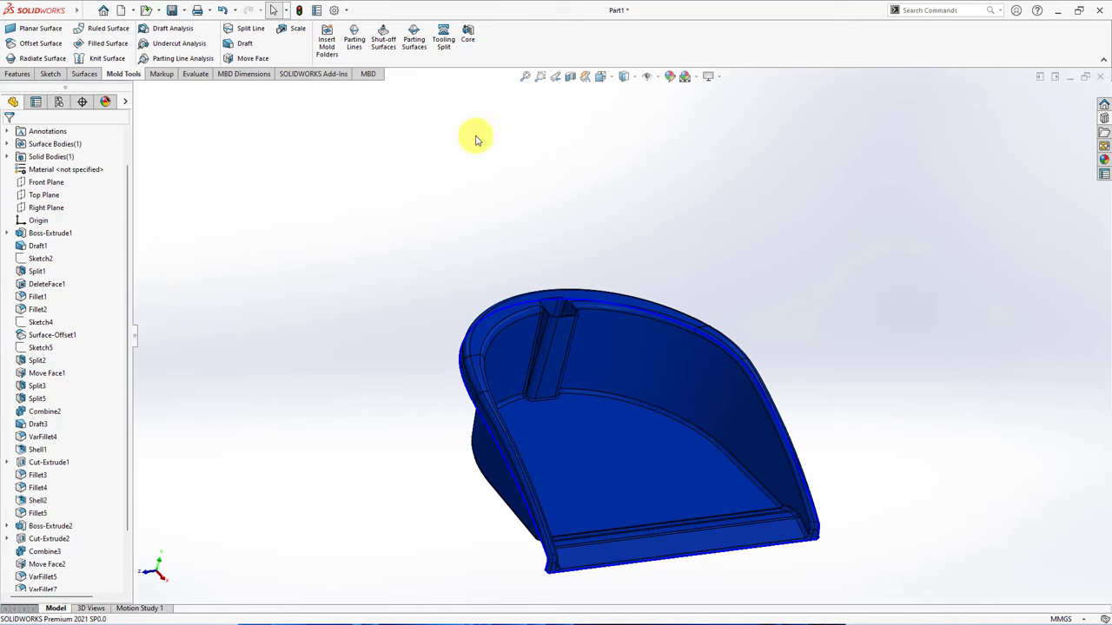
pyautogui.click(381, 43)
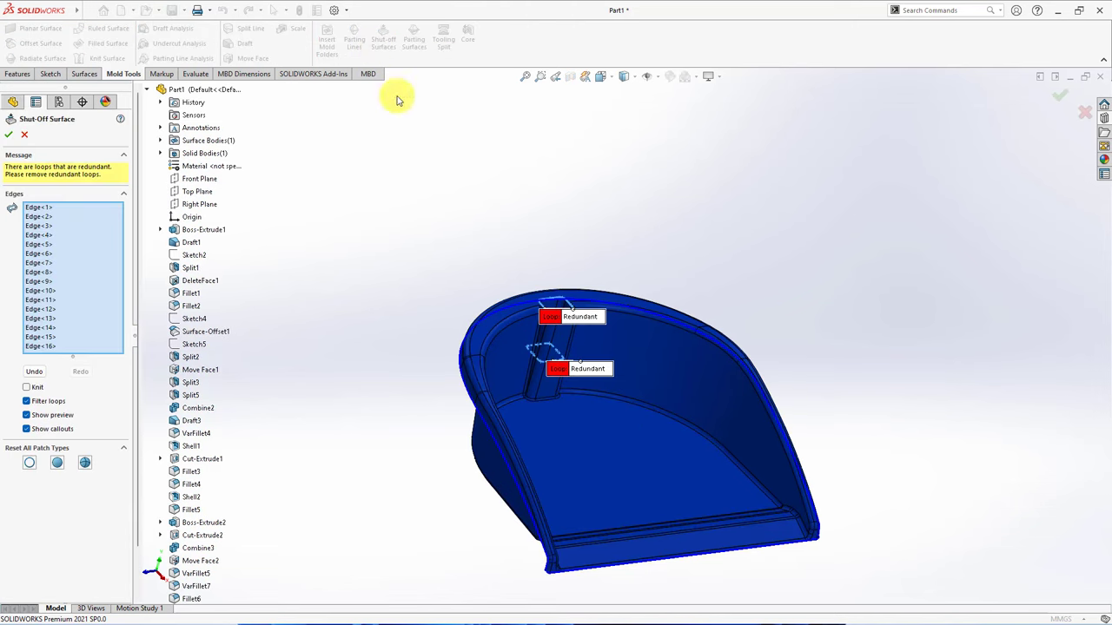
pyautogui.scroll(3, 565, 325)
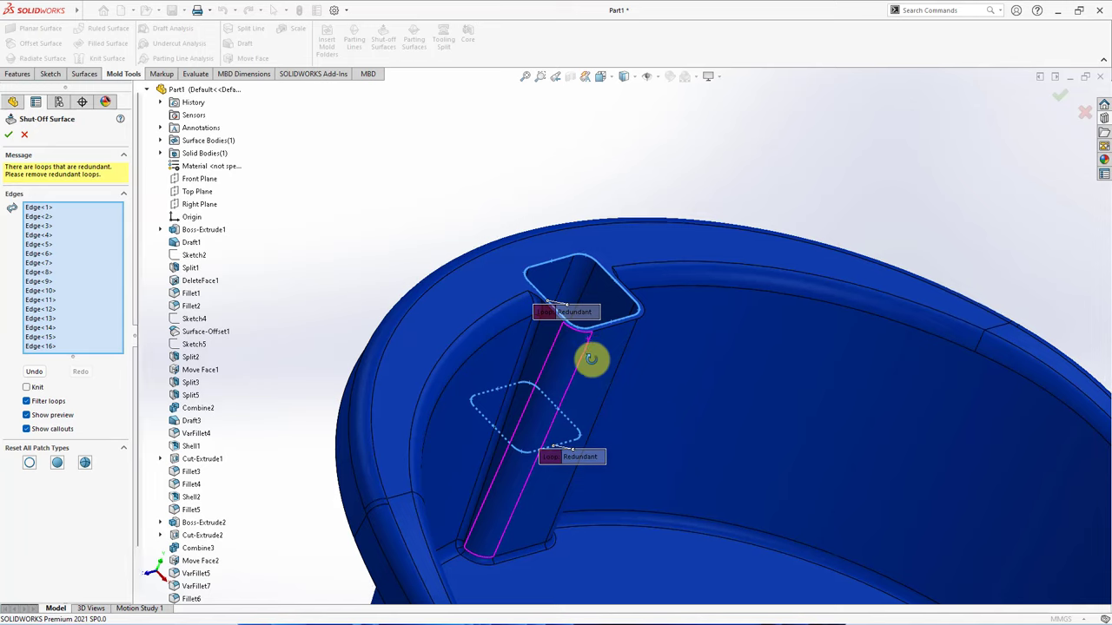
pyautogui.moveTo(588, 355)
pyautogui.mouseDown(button='middle')
pyautogui.moveTo(679, 365)
pyautogui.moveTo(640, 347)
pyautogui.mouseUp(button='middle')
pyautogui.rightClick(73, 273)
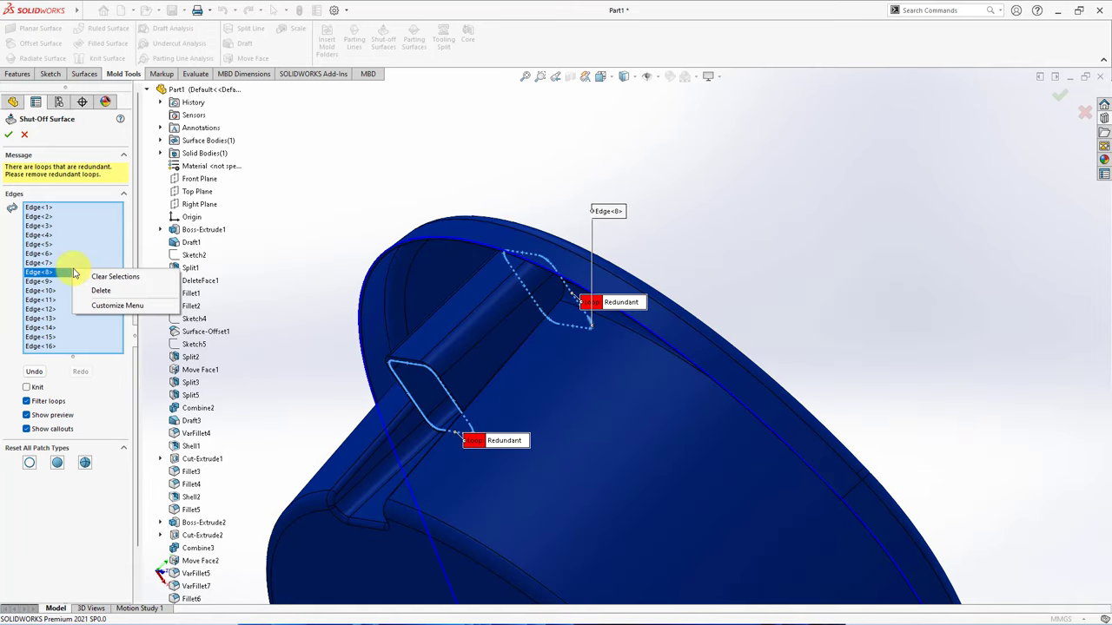
pyautogui.click(85, 278)
# - Select the pillar's tangent edge loop and accept the shut-off surface over the handle hole
pyautogui.scroll(-3, 417, 406)
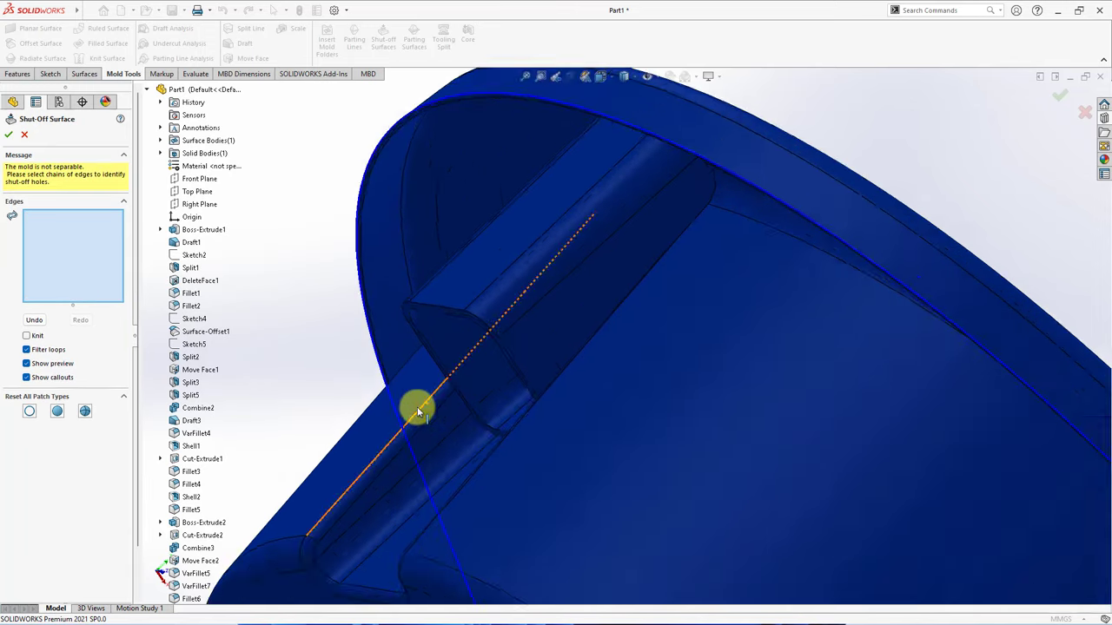
pyautogui.scroll(-3, 443, 307)
pyautogui.rightClick(446, 297)
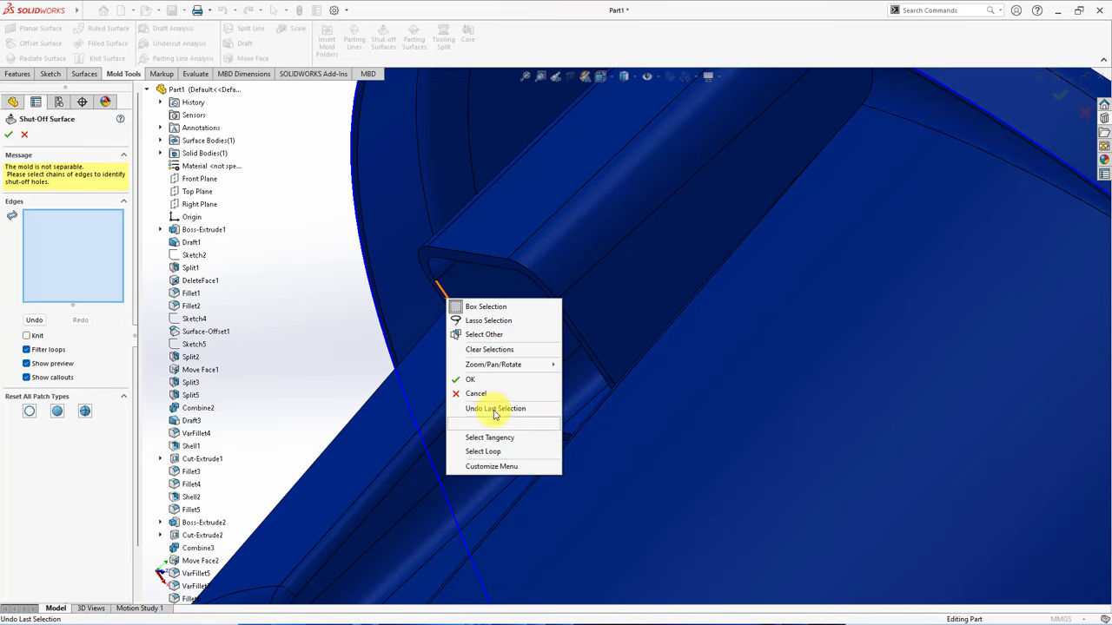
pyautogui.click(495, 438)
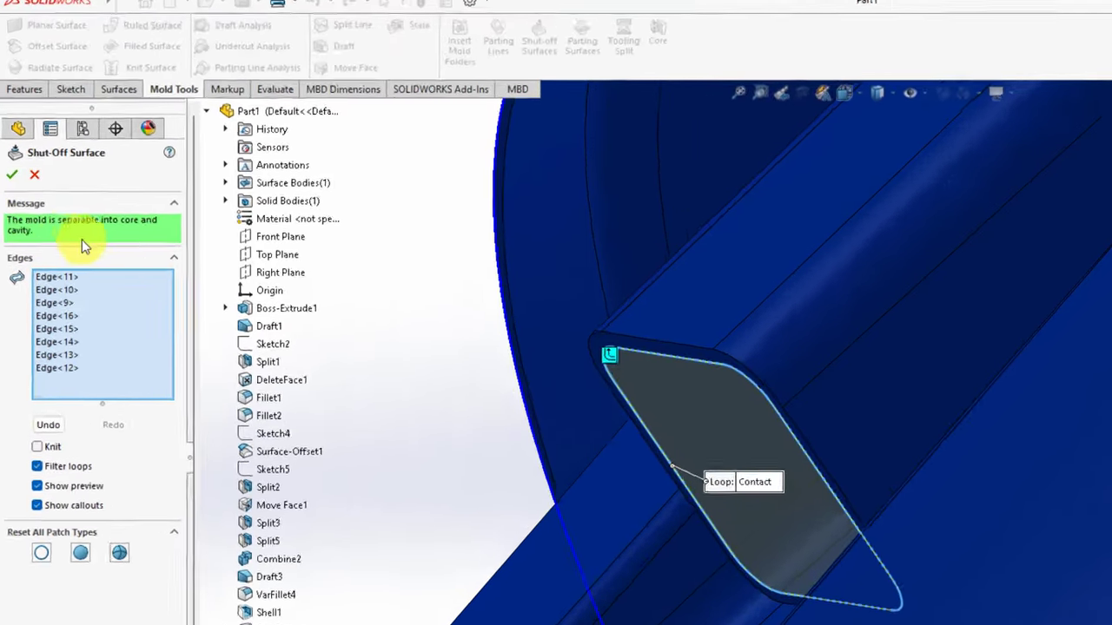
pyautogui.moveTo(827, 479); pyautogui.dragTo(1017, 469, button='middle')
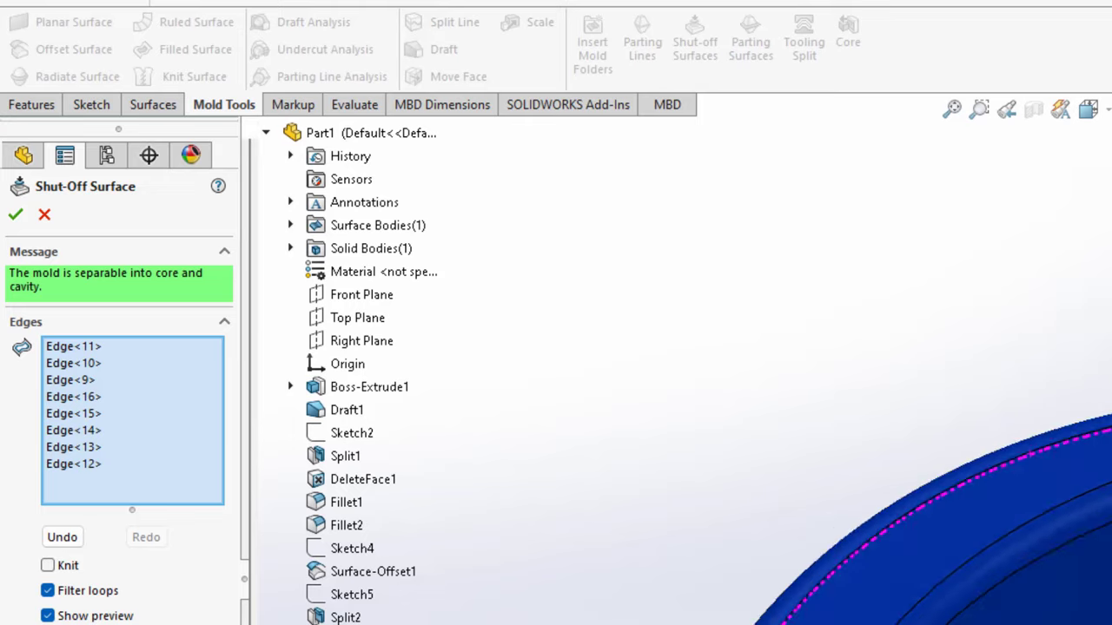
pyautogui.click(16, 214)
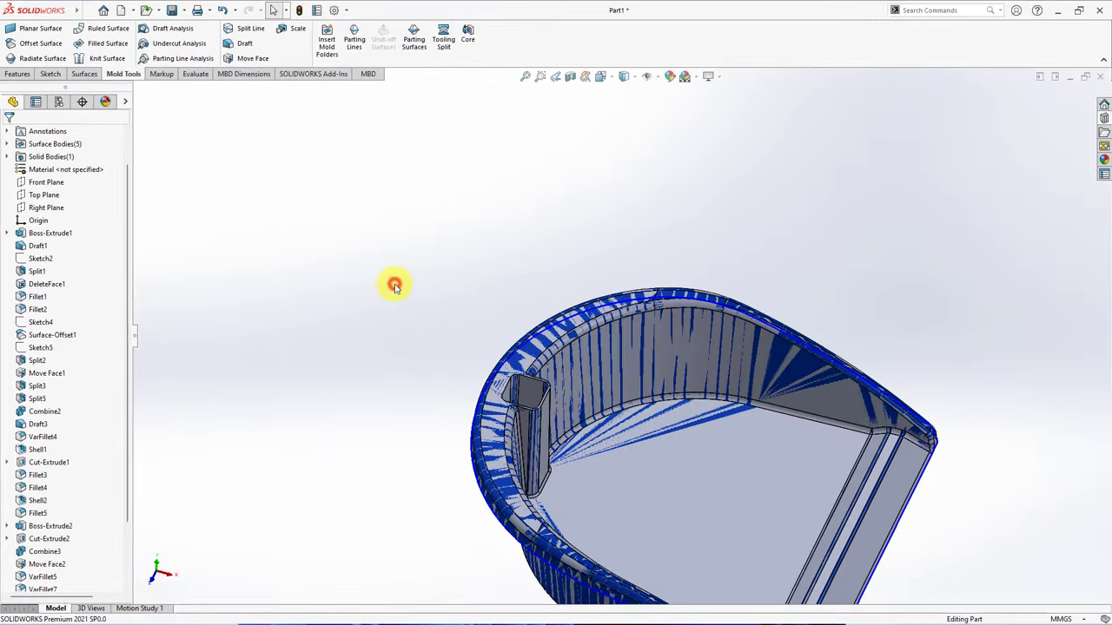
pyautogui.moveTo(390, 286); pyautogui.dragTo(784, 479, button='middle')
# - Hide the Parting Line1 solid body in the FeatureManager
pyautogui.scroll(3, 782, 469)
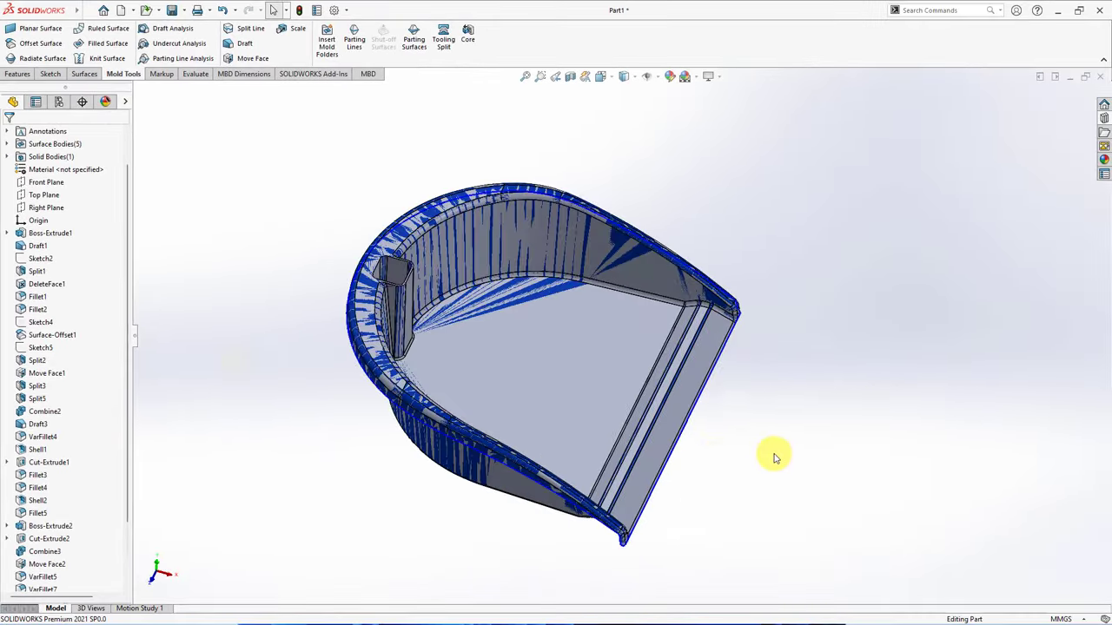
pyautogui.moveTo(126, 346); pyautogui.dragTo(139, 261)
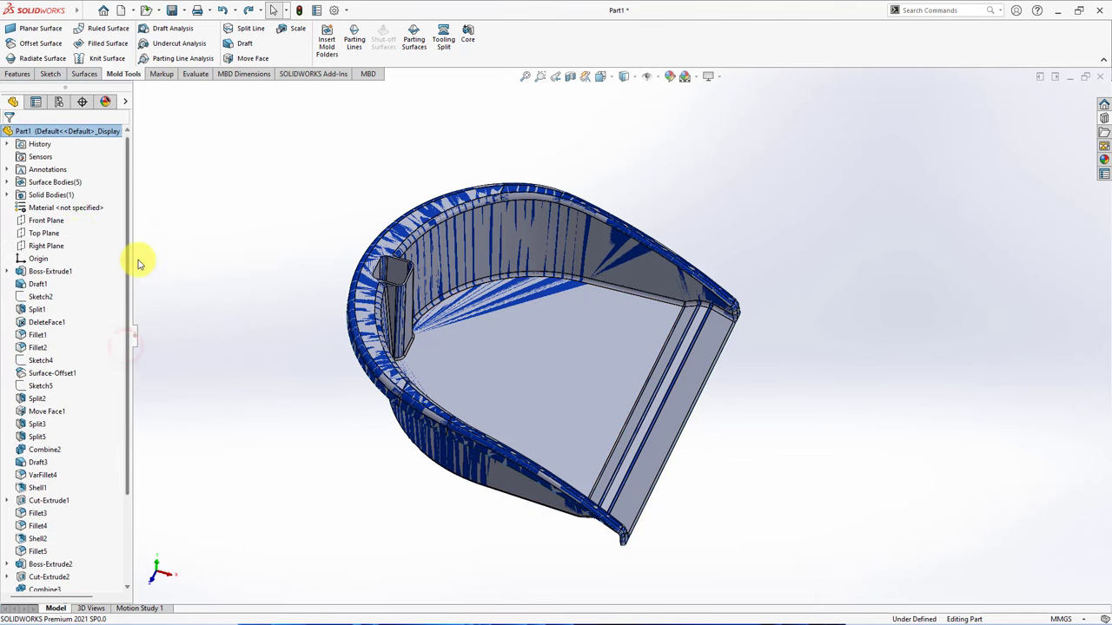
pyautogui.click(7, 195)
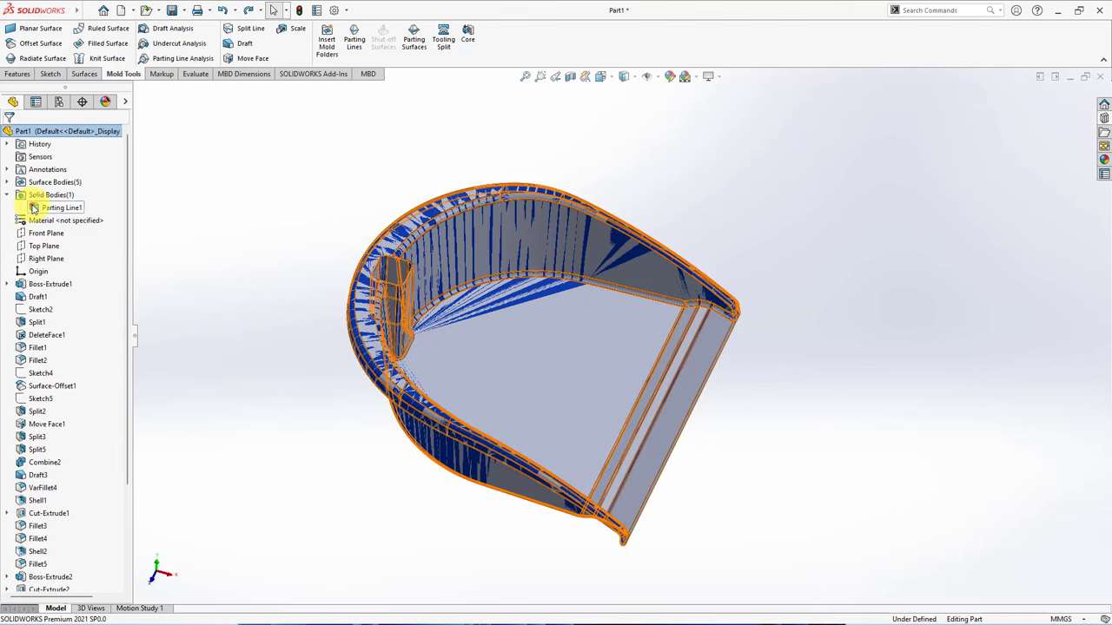
pyautogui.click(60, 208)
pyautogui.click(94, 188)
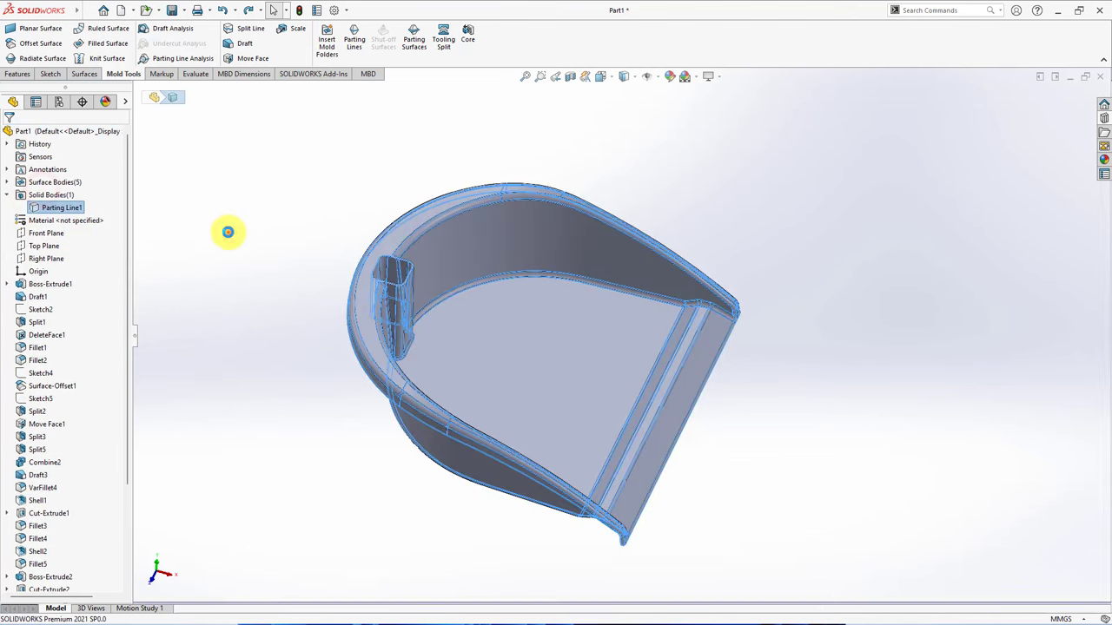
# - Expand Surface Bodies and hide the red Core Surface Bodies, leaving the cavity surfaces
pyautogui.click(7, 182)
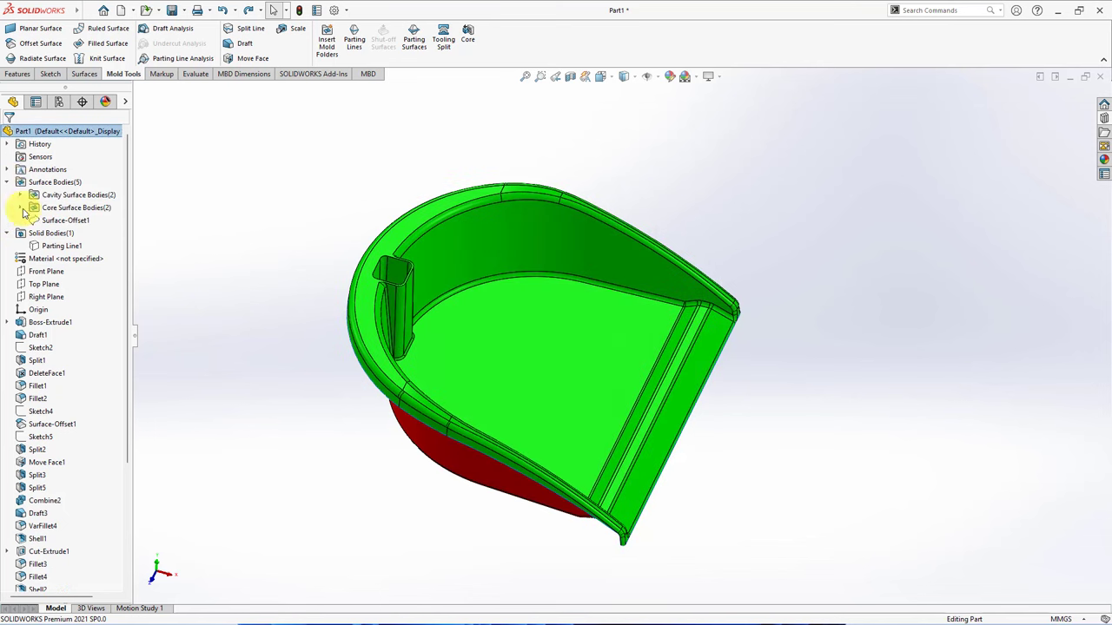
pyautogui.click(20, 208)
pyautogui.click(20, 194)
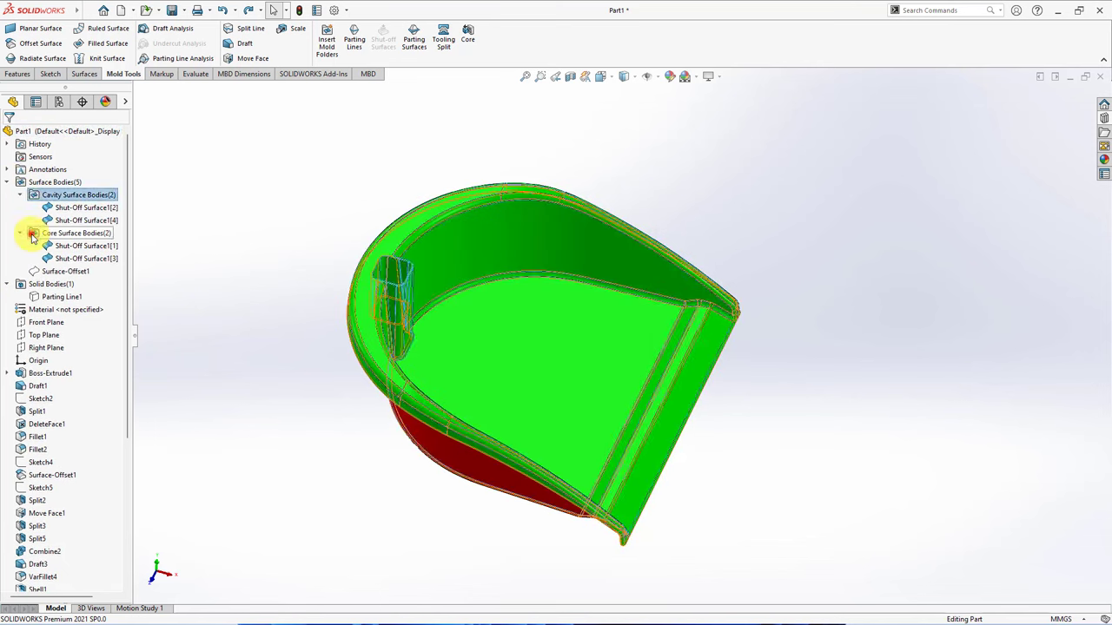
pyautogui.click(31, 236)
pyautogui.click(52, 217)
pyautogui.moveTo(216, 282); pyautogui.dragTo(296, 231, button='middle')
# - Start a sketch on Front Plane and pick the first three top rim edges for Convert Entities
pyautogui.click(46, 322)
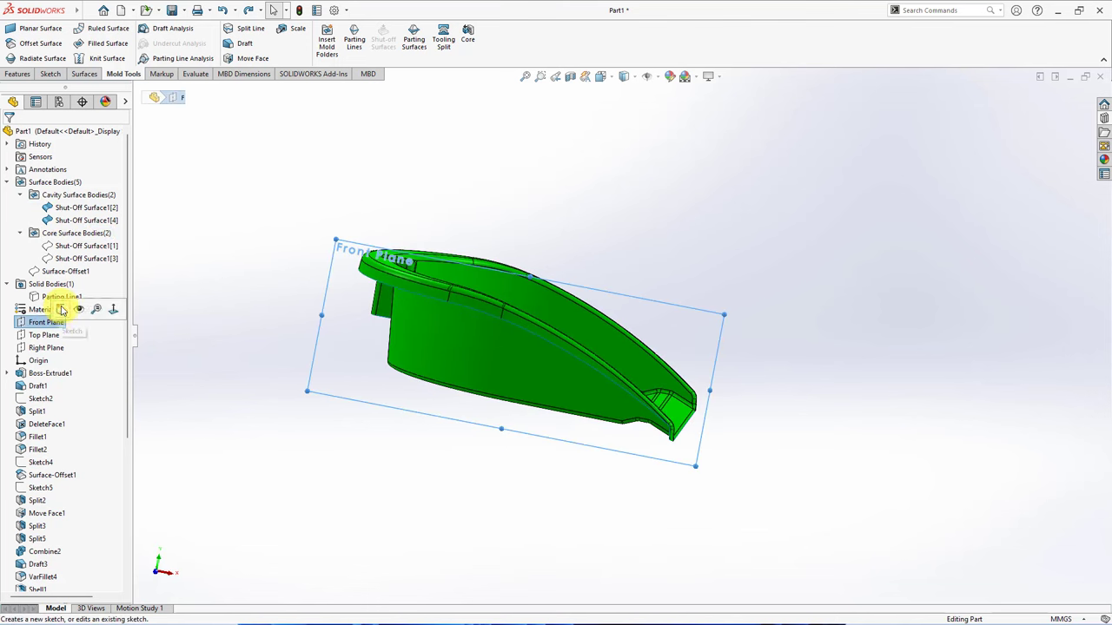
pyautogui.click(66, 306)
pyautogui.click(212, 48)
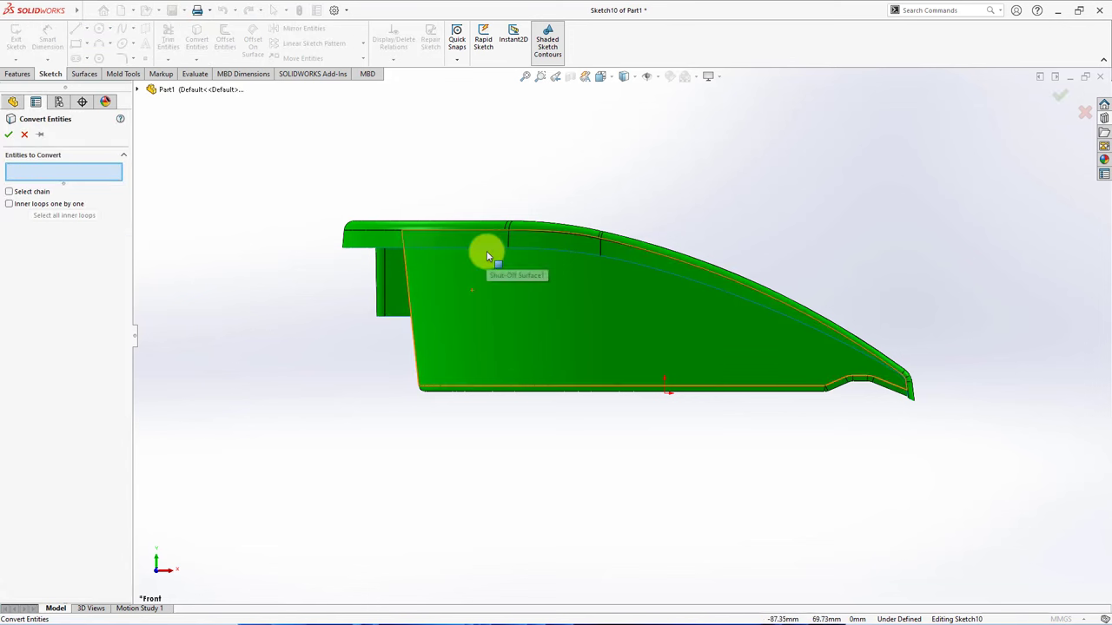
pyautogui.moveTo(479, 243); pyautogui.dragTo(496, 203, button='middle')
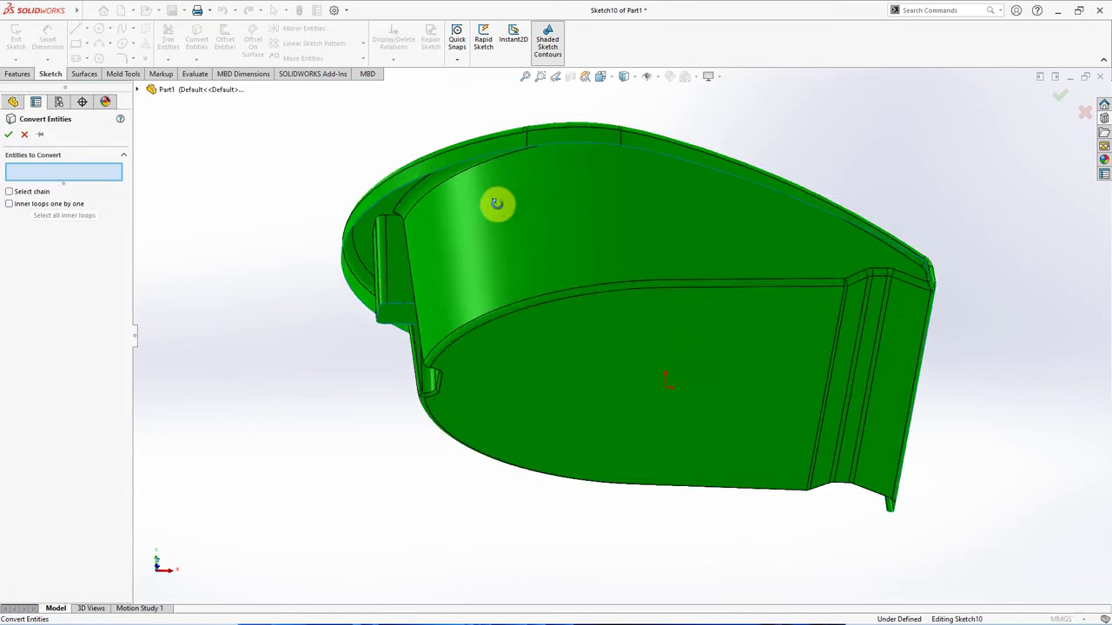
pyautogui.scroll(-5, 496, 203)
pyautogui.scroll(-3, 551, 125)
pyautogui.click(513, 191)
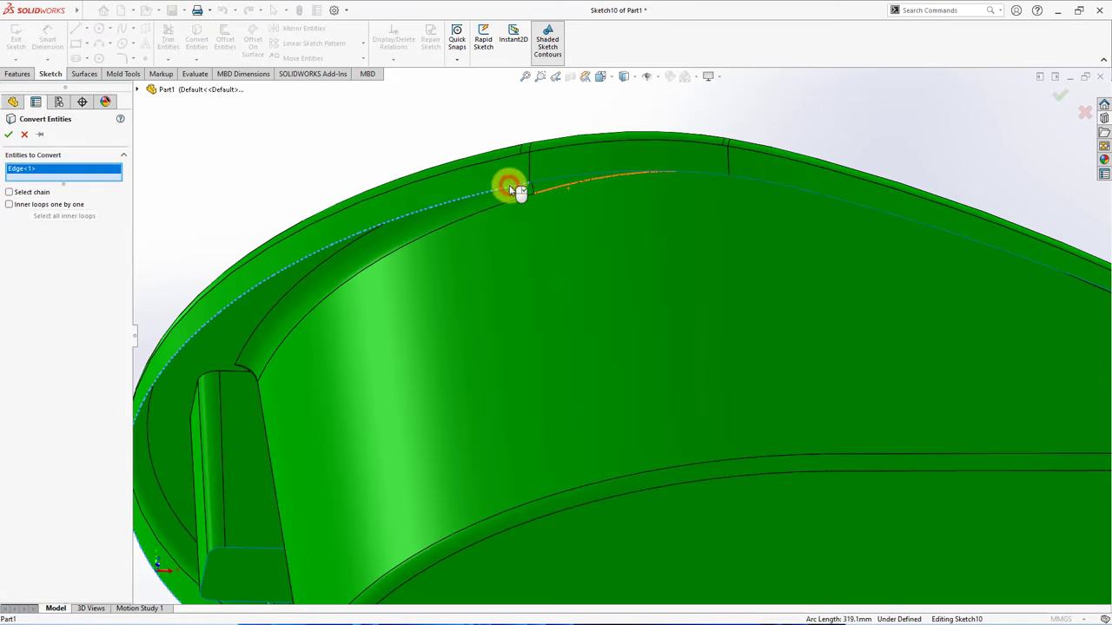
pyautogui.scroll(-2, 538, 189)
pyautogui.scroll(-2, 545, 208)
pyautogui.click(545, 213)
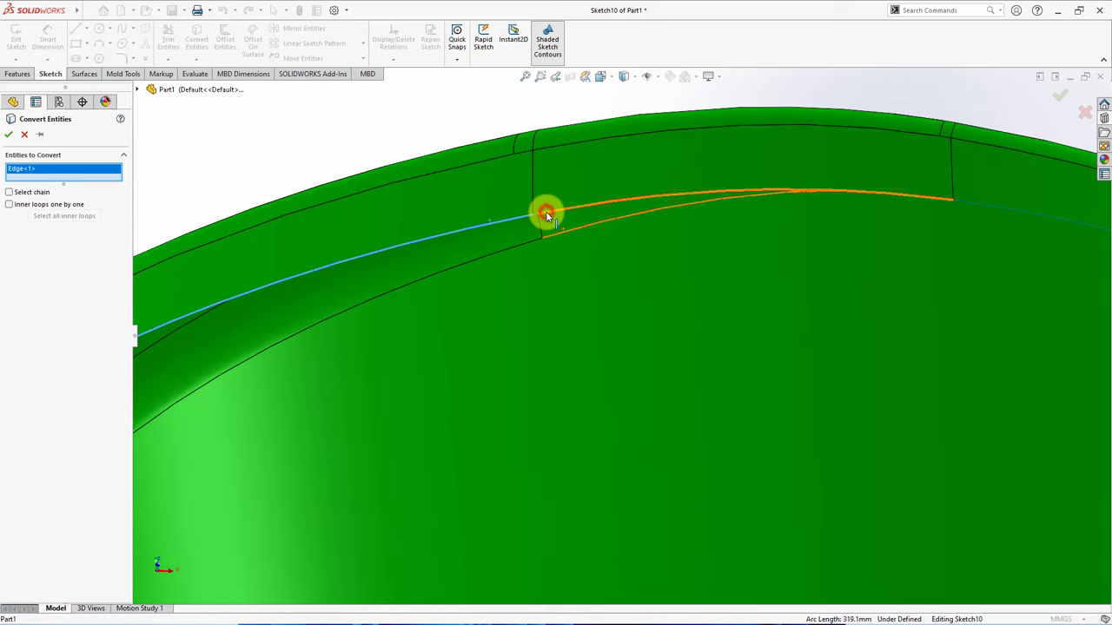
pyautogui.scroll(-3, 544, 234)
pyautogui.click(546, 257)
pyautogui.scroll(3, 547, 256)
# - Add the remaining side rim edges and the rounded-corner edges to the conversion
pyautogui.moveTo(547, 256)
pyautogui.mouseDown(button='middle')
pyautogui.moveTo(842, 351)
pyautogui.moveTo(704, 289)
pyautogui.mouseUp(button='middle')
pyautogui.click(705, 290)
pyautogui.click(864, 325)
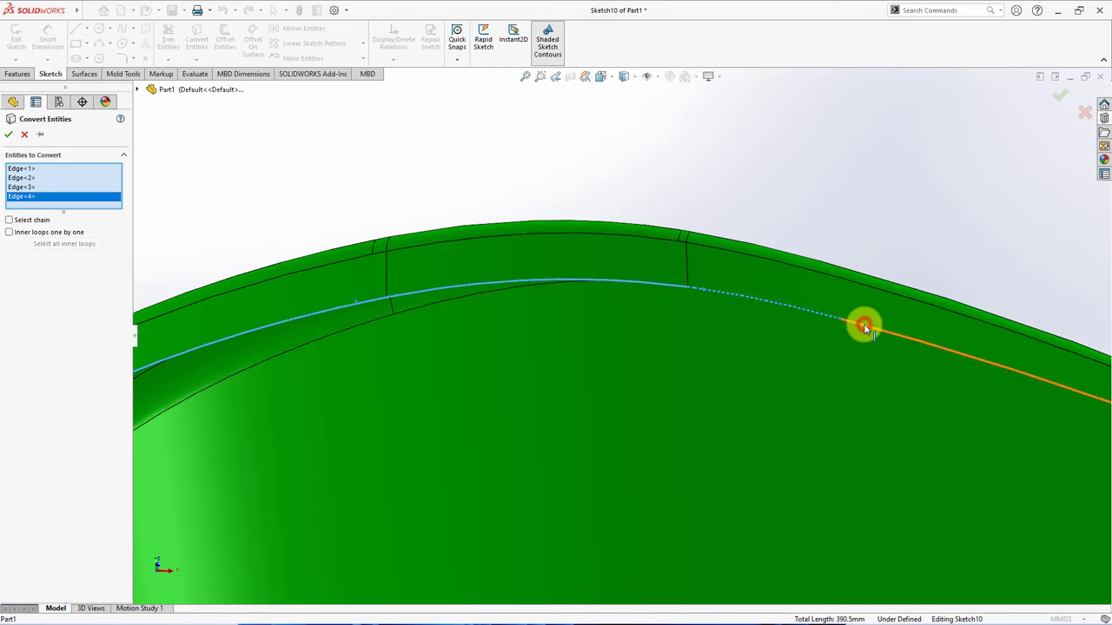
pyautogui.scroll(3, 869, 329)
pyautogui.moveTo(871, 330); pyautogui.dragTo(861, 363, button='middle')
pyautogui.scroll(-3, 903, 408)
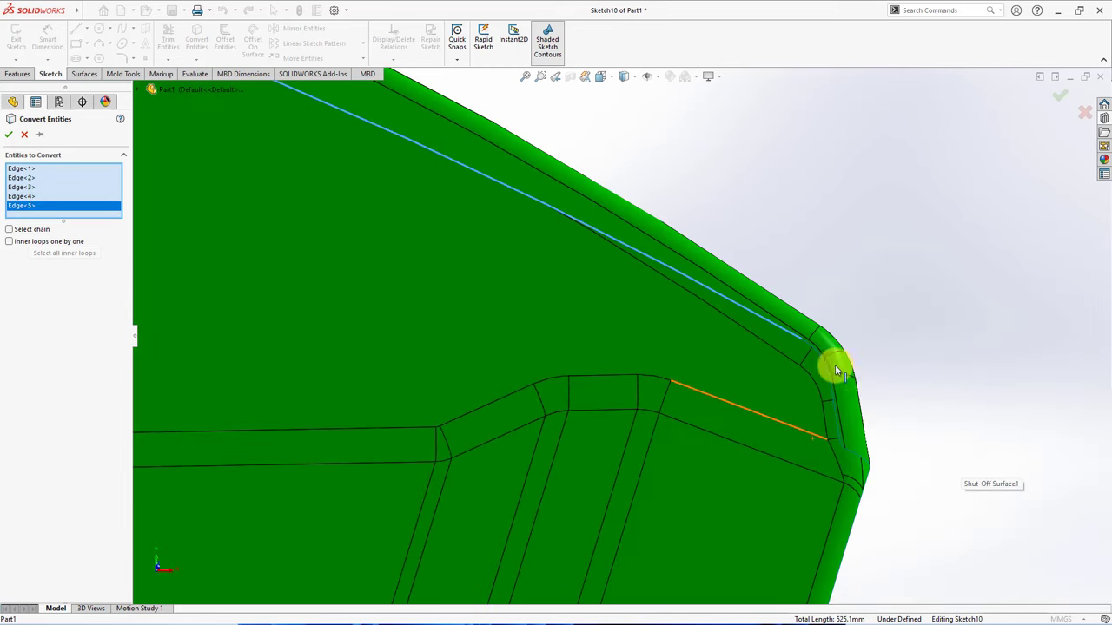
pyautogui.scroll(-3, 837, 367)
pyautogui.click(748, 319)
pyautogui.scroll(-2, 782, 374)
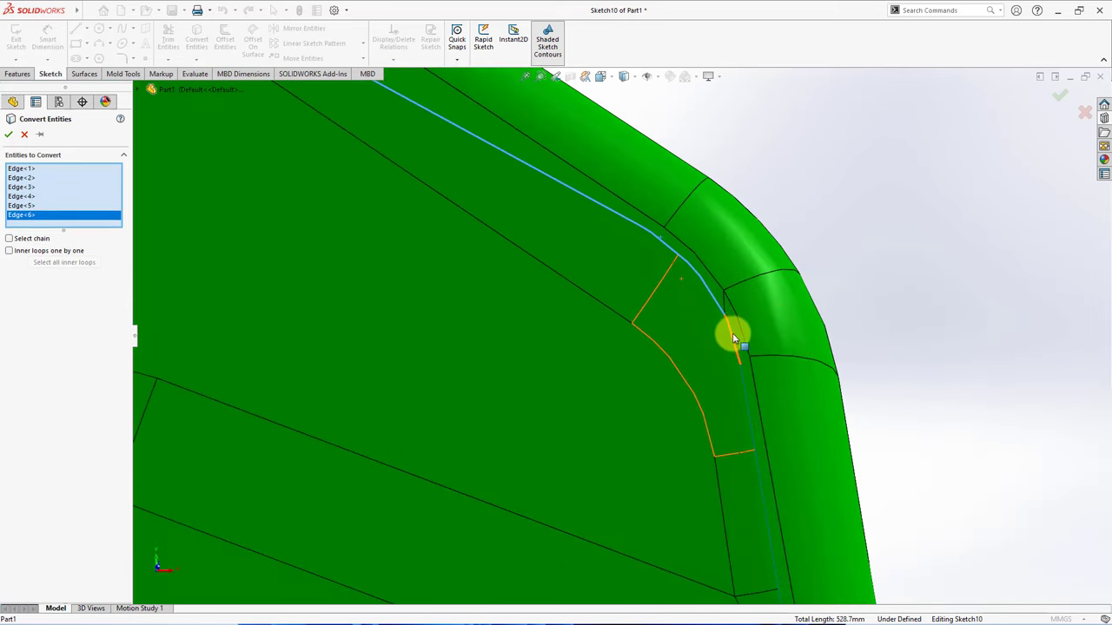
pyautogui.click(737, 346)
pyautogui.click(743, 381)
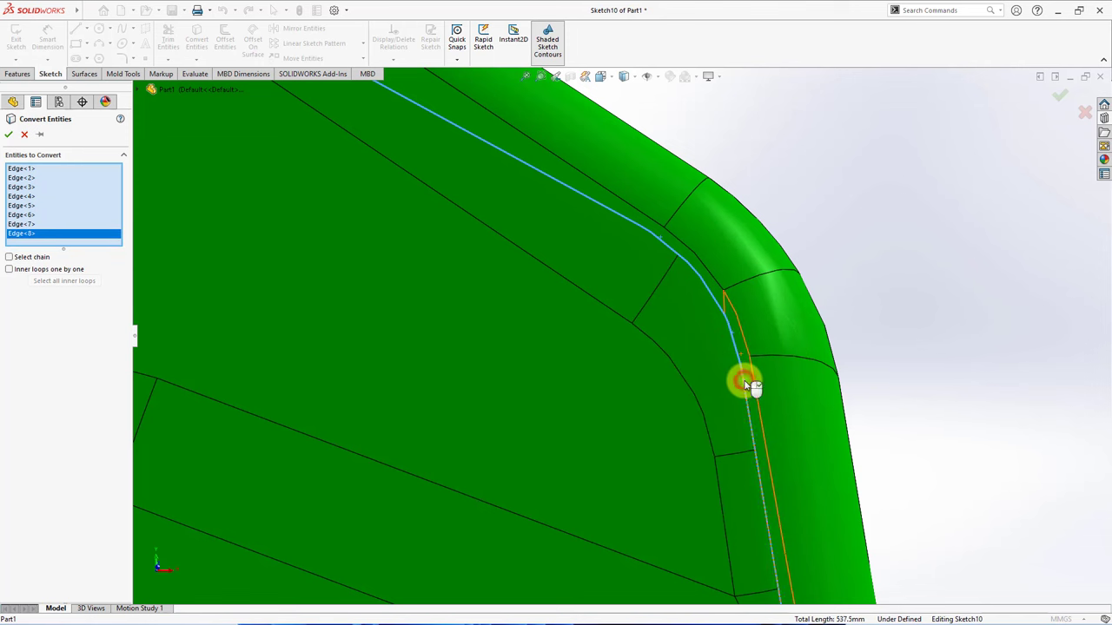
pyautogui.scroll(3, 673, 432)
pyautogui.scroll(-3, 651, 382)
# - Add the tip edges, switch to Front view, and confirm the eleven converted edges
pyautogui.moveTo(646, 359); pyautogui.dragTo(658, 400, button='middle')
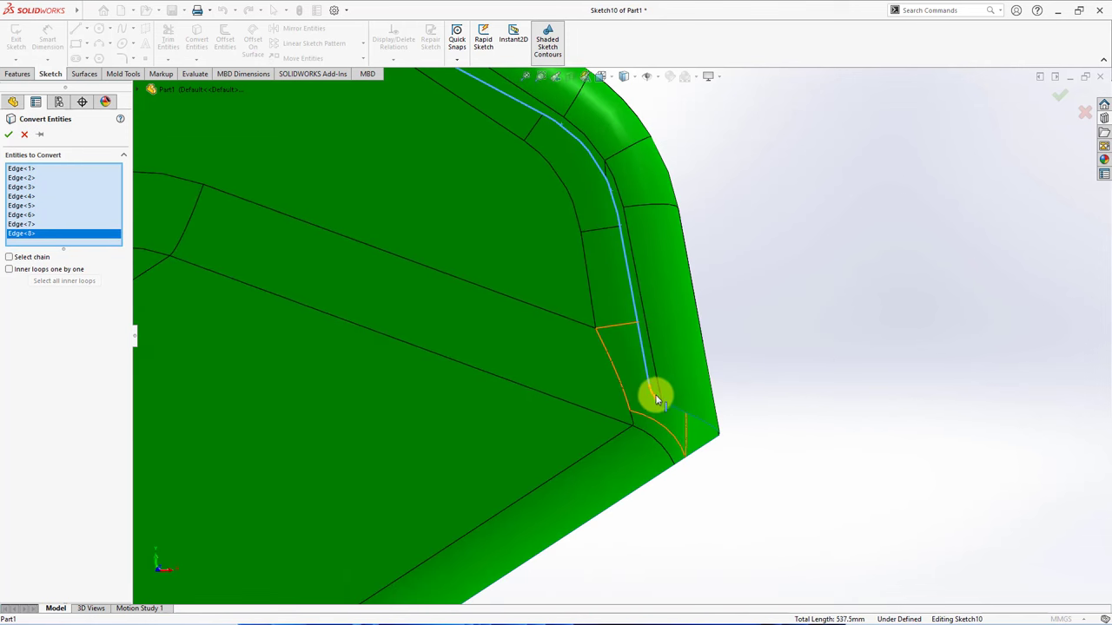
pyautogui.click(675, 423)
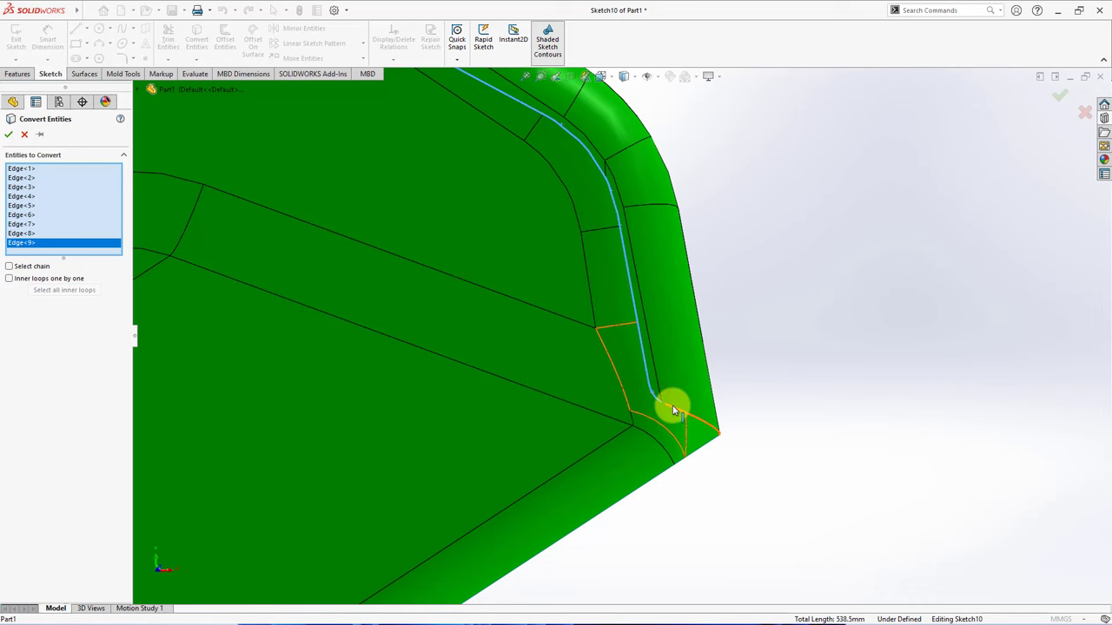
pyautogui.scroll(-2, 675, 410)
pyautogui.scroll(-2, 670, 402)
pyautogui.click(627, 380)
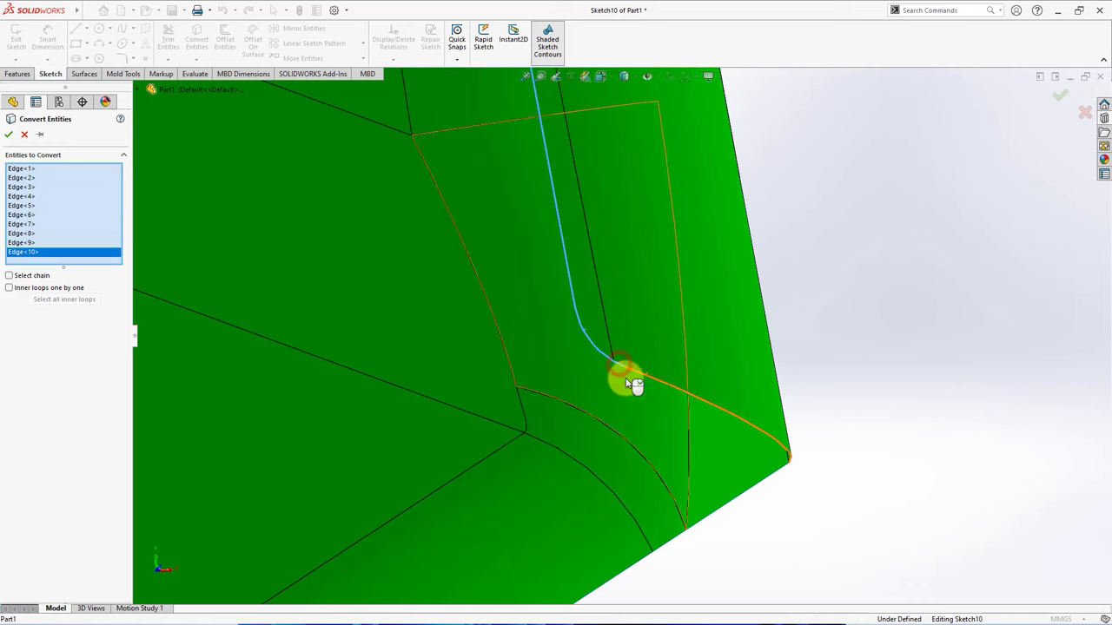
pyautogui.click(641, 377)
pyautogui.moveTo(641, 377)
pyautogui.mouseDown(button='middle')
pyautogui.moveTo(641, 412)
pyautogui.moveTo(616, 120)
pyautogui.mouseUp(button='middle')
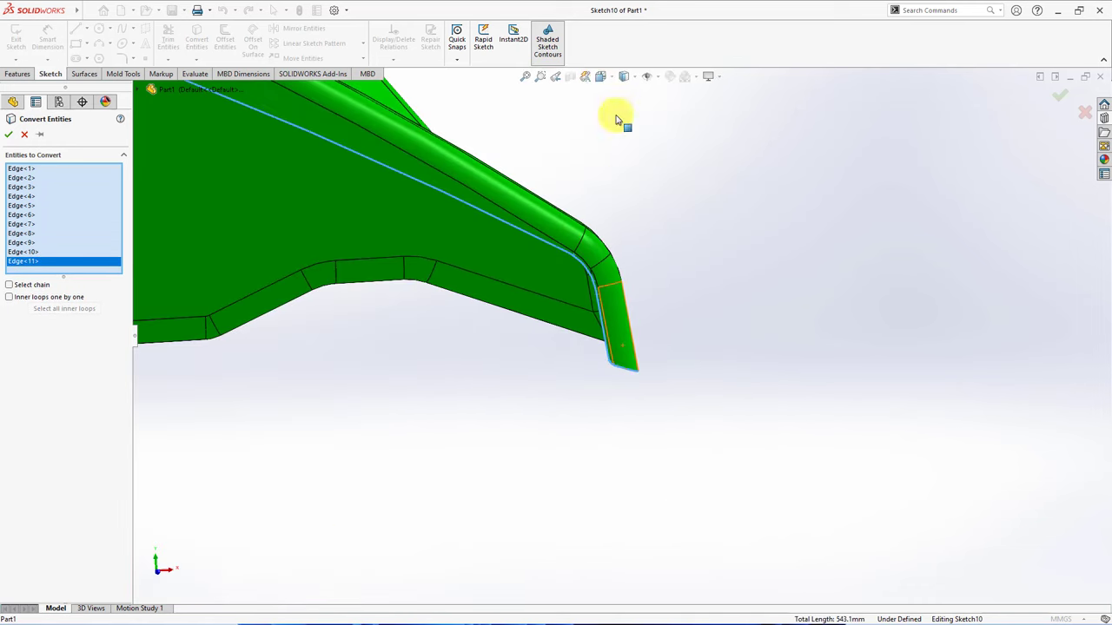
pyautogui.click(601, 75)
pyautogui.click(529, 308)
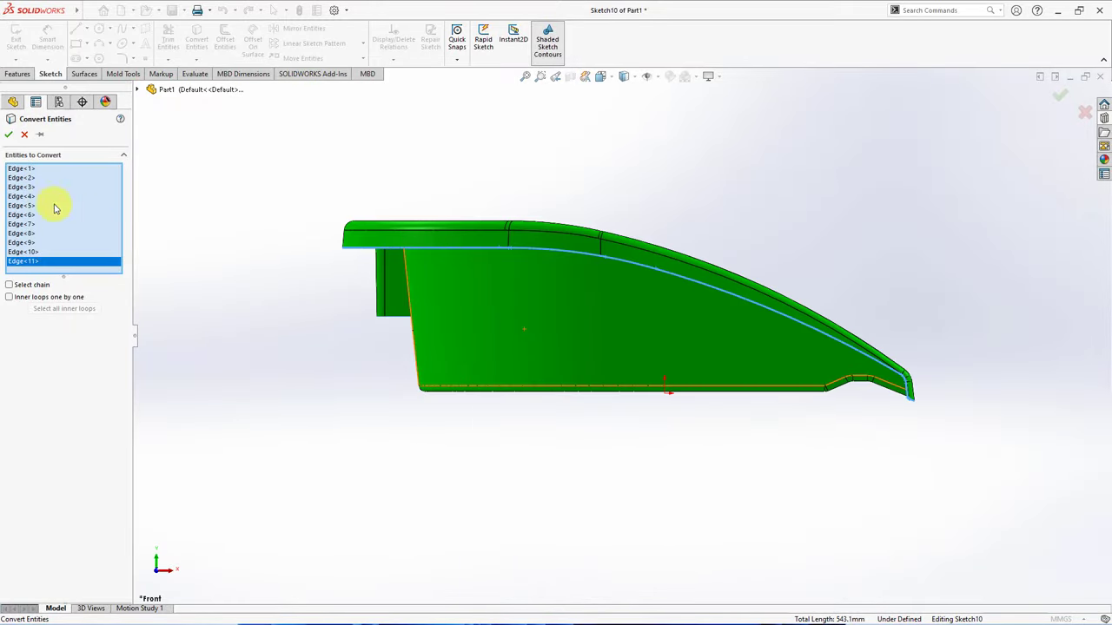
pyautogui.click(11, 134)
# - Stretch both ends of the converted profile out past the dustpan
pyautogui.press('f')
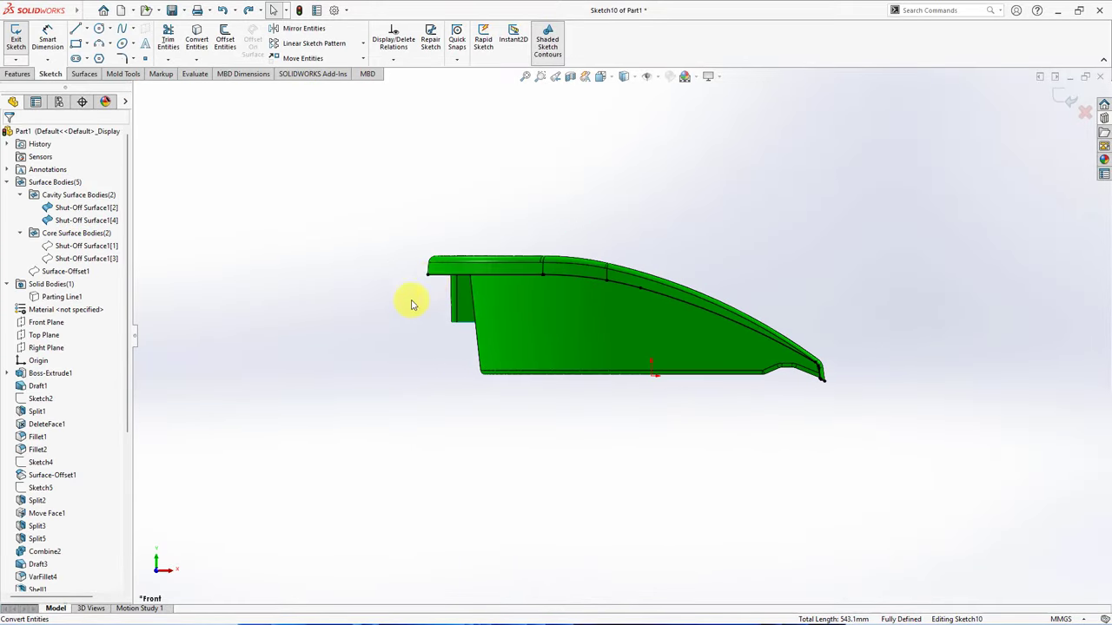
pyautogui.moveTo(429, 279); pyautogui.dragTo(363, 280)
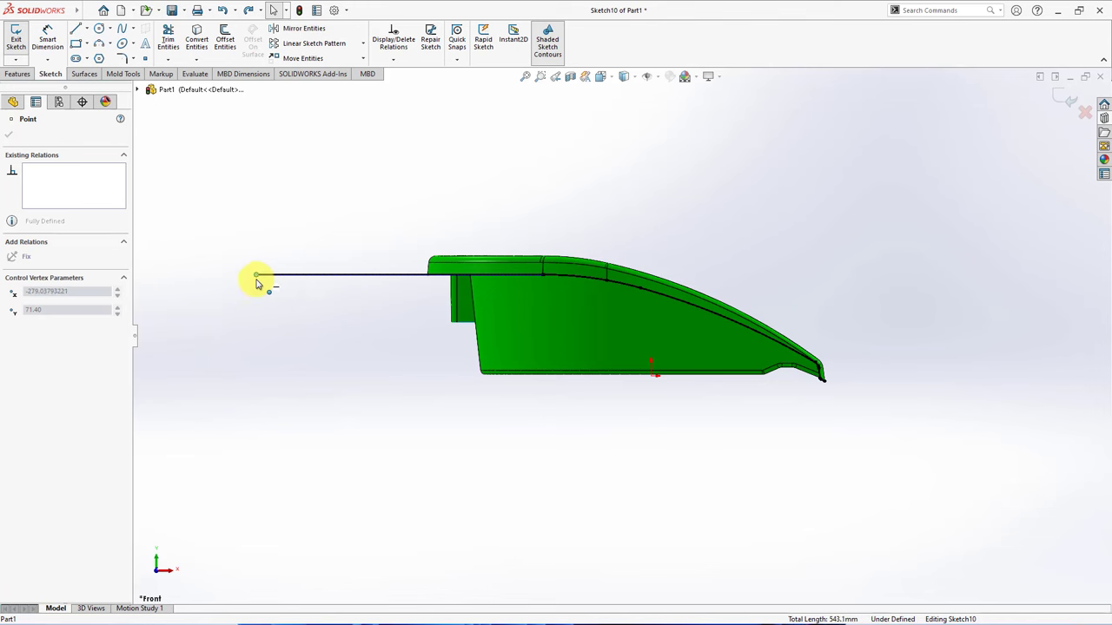
pyautogui.moveTo(257, 283); pyautogui.dragTo(254, 283)
pyautogui.scroll(-3, 797, 360)
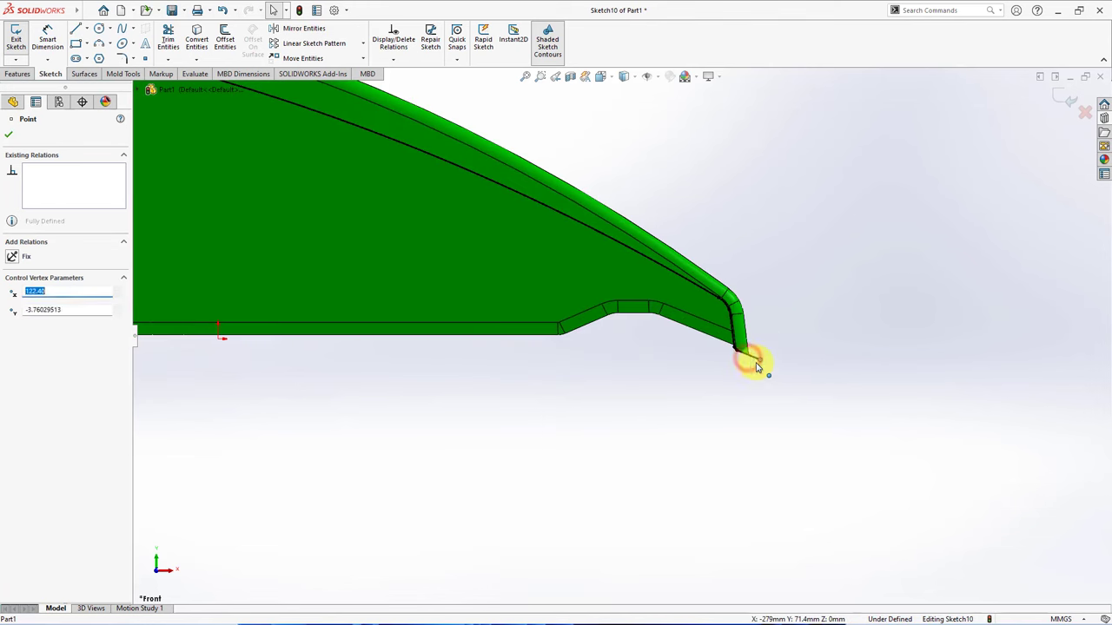
pyautogui.moveTo(749, 362); pyautogui.dragTo(808, 395)
pyautogui.scroll(2, 807, 409)
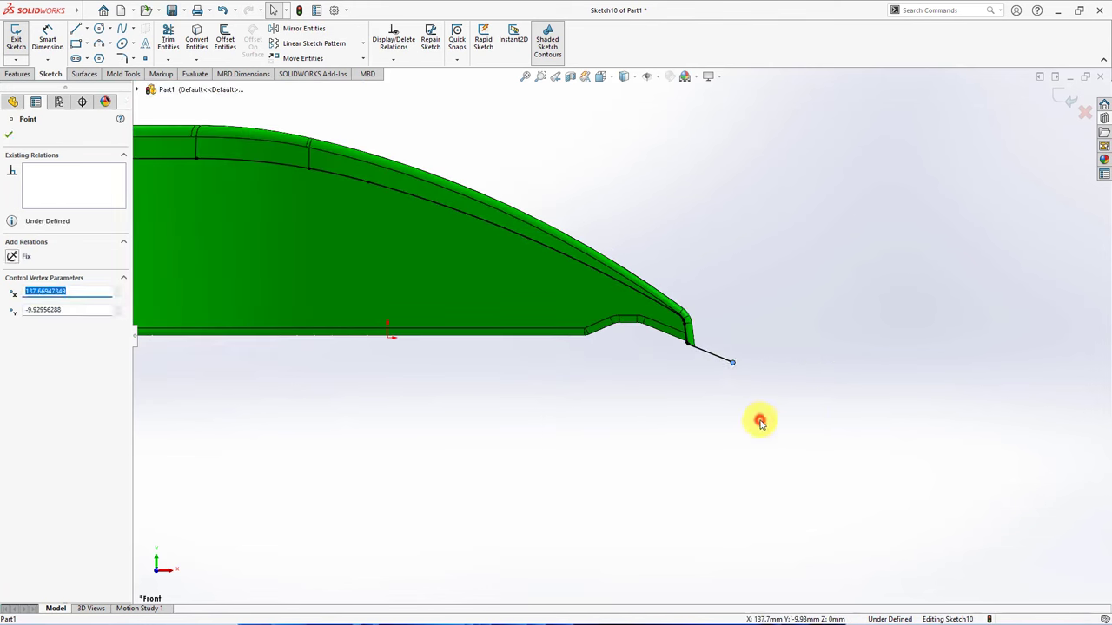
pyautogui.click(757, 417)
# - Draw a horizontal line from the tip's end point far to the right
pyautogui.press('l')
pyautogui.click(733, 362)
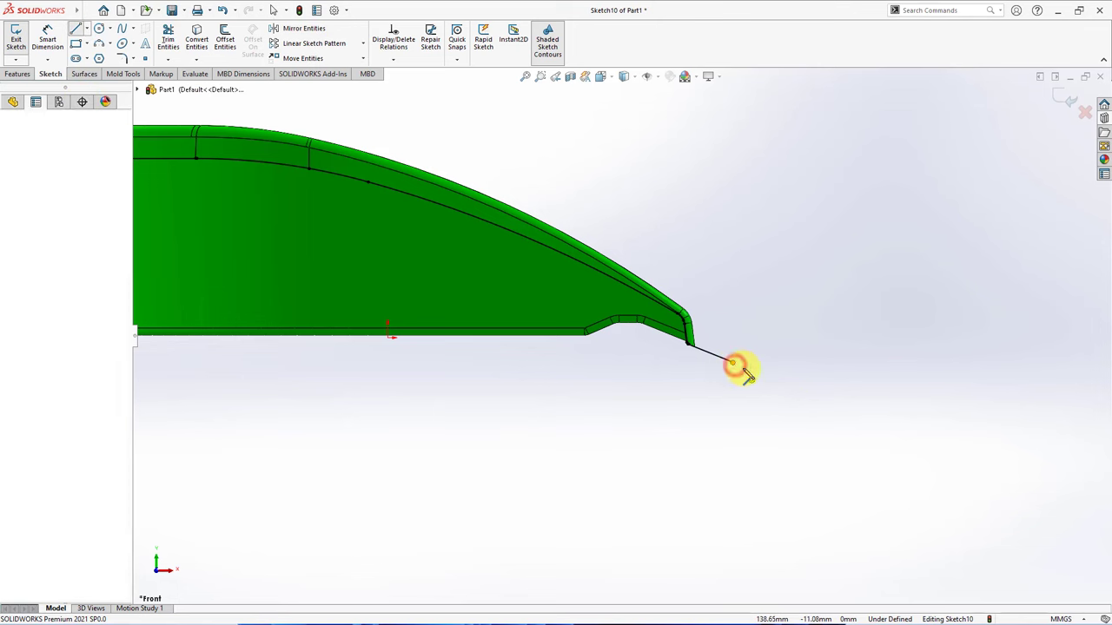
pyautogui.click(1047, 361)
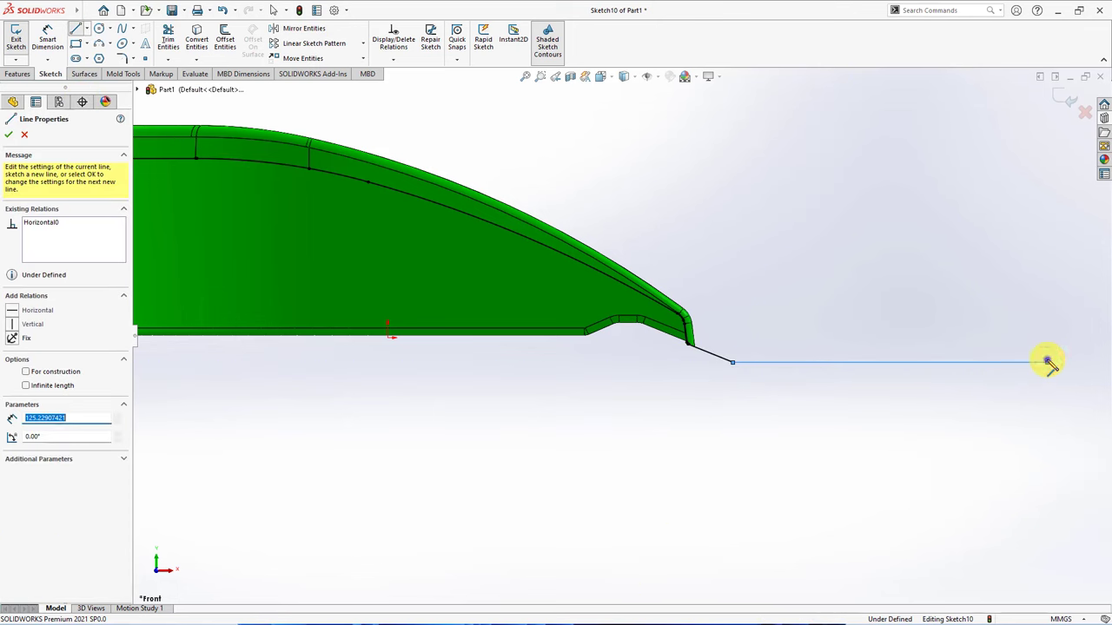
pyautogui.rightClick(1051, 362)
pyautogui.click(1056, 371)
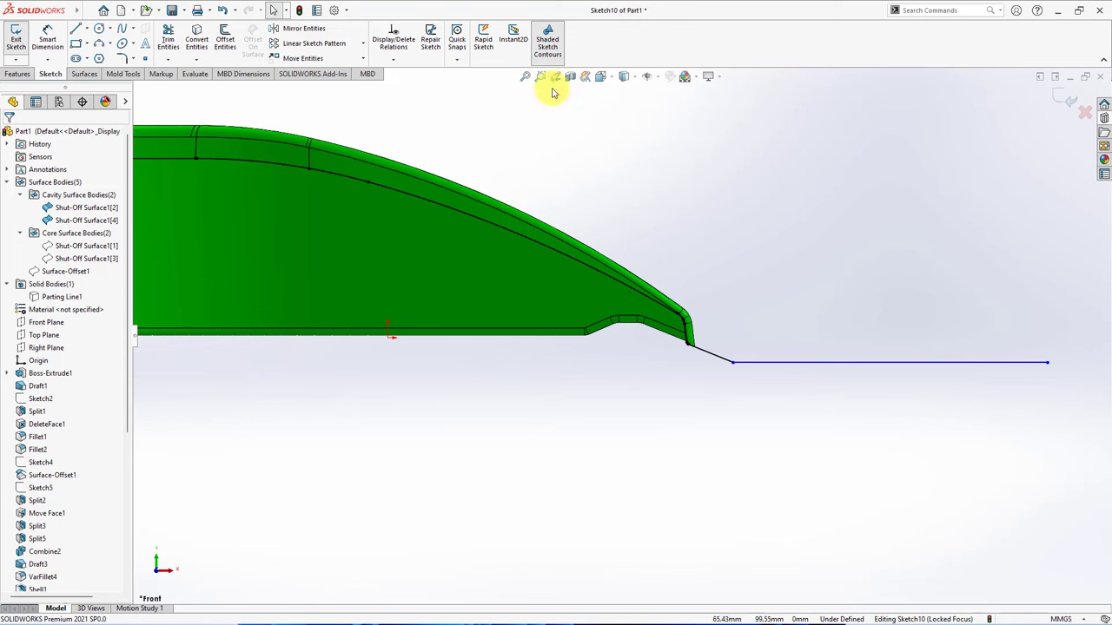
# - Add an R20 sketch fillet where the tip and horizontal line meet
pyautogui.click(126, 59)
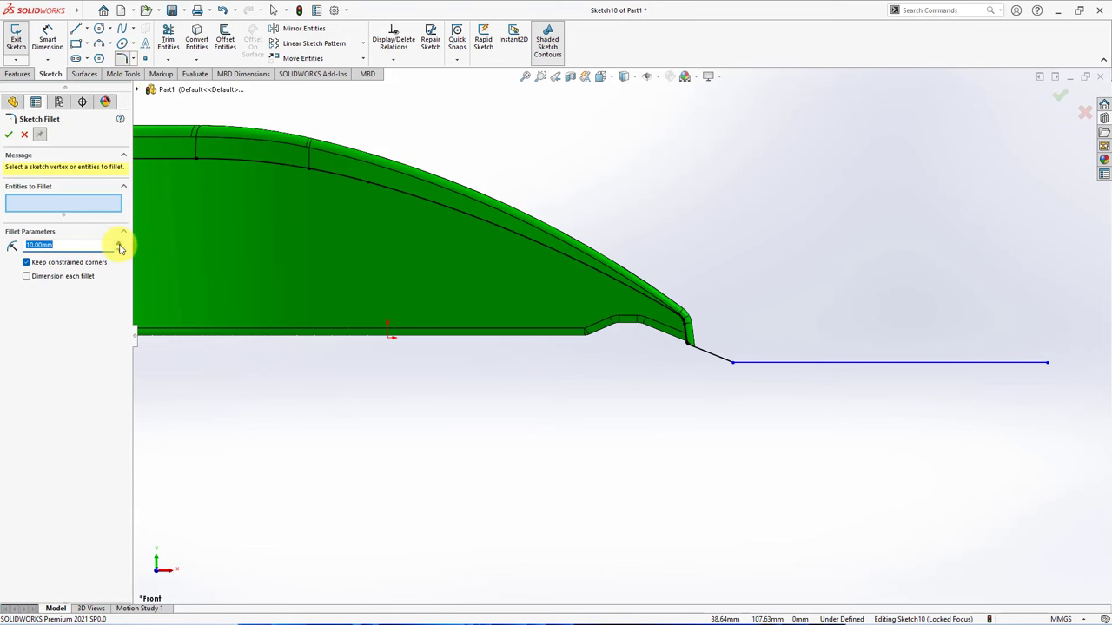
pyautogui.click(732, 364)
pyautogui.scroll(4, 614, 339)
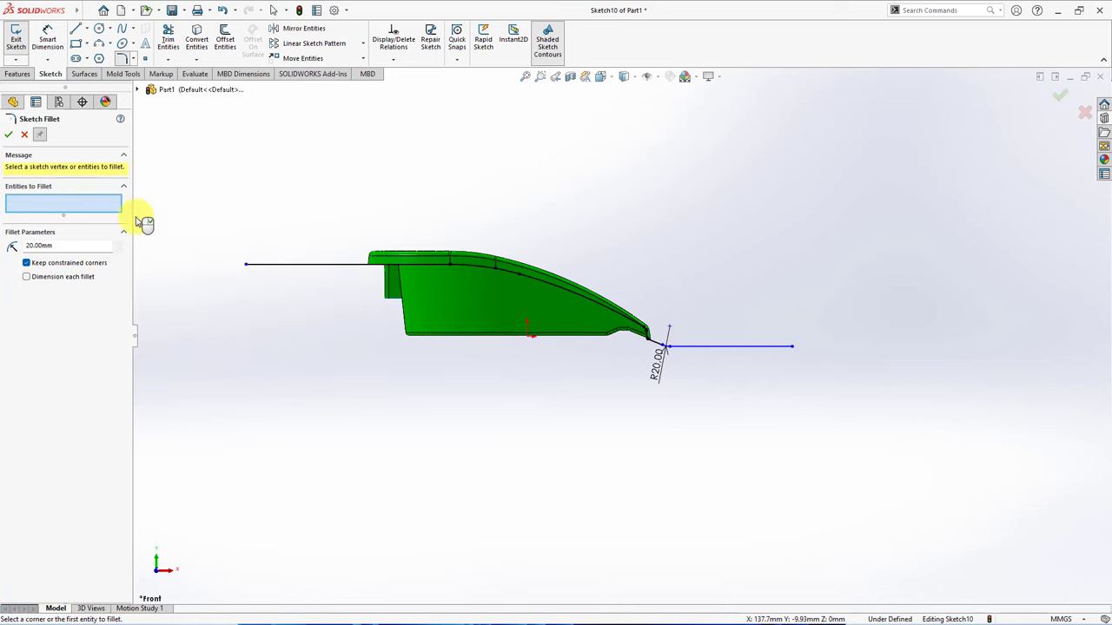
pyautogui.click(26, 139)
# - Dimension the horizontal line 8 mm above the origin
pyautogui.click(47, 39)
pyautogui.click(728, 347)
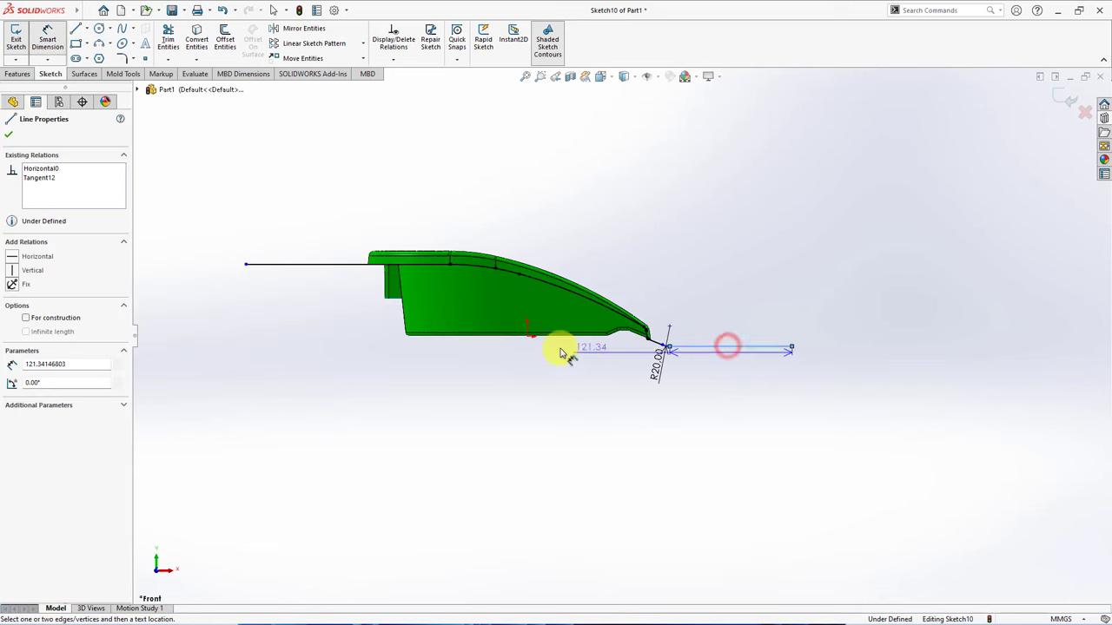
pyautogui.click(527, 336)
pyautogui.click(725, 367)
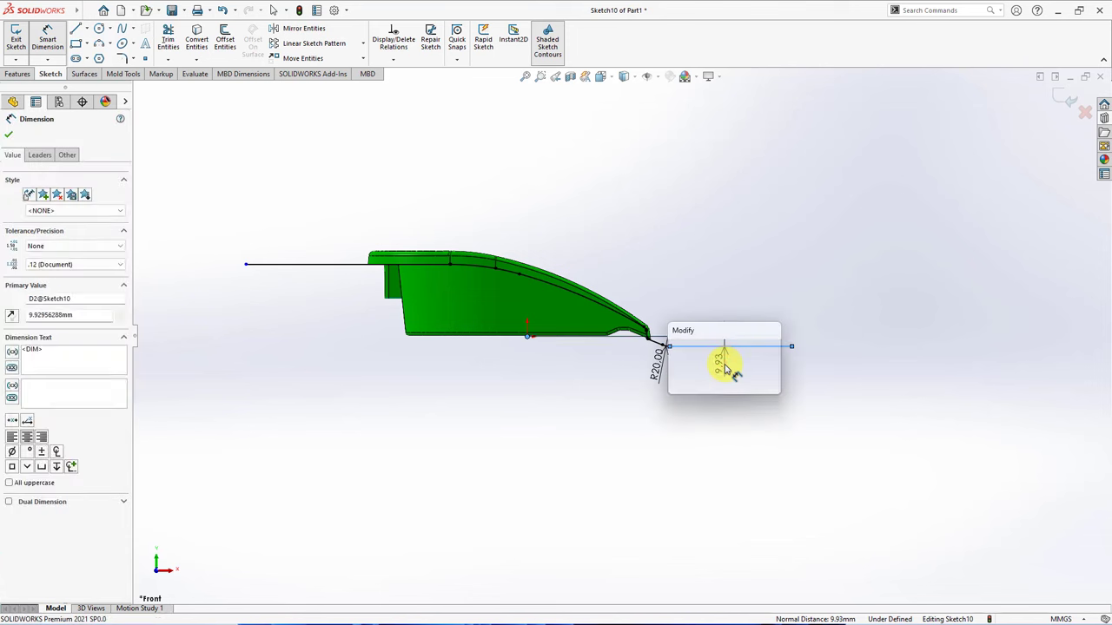
pyautogui.write('8')
pyautogui.click(677, 347)
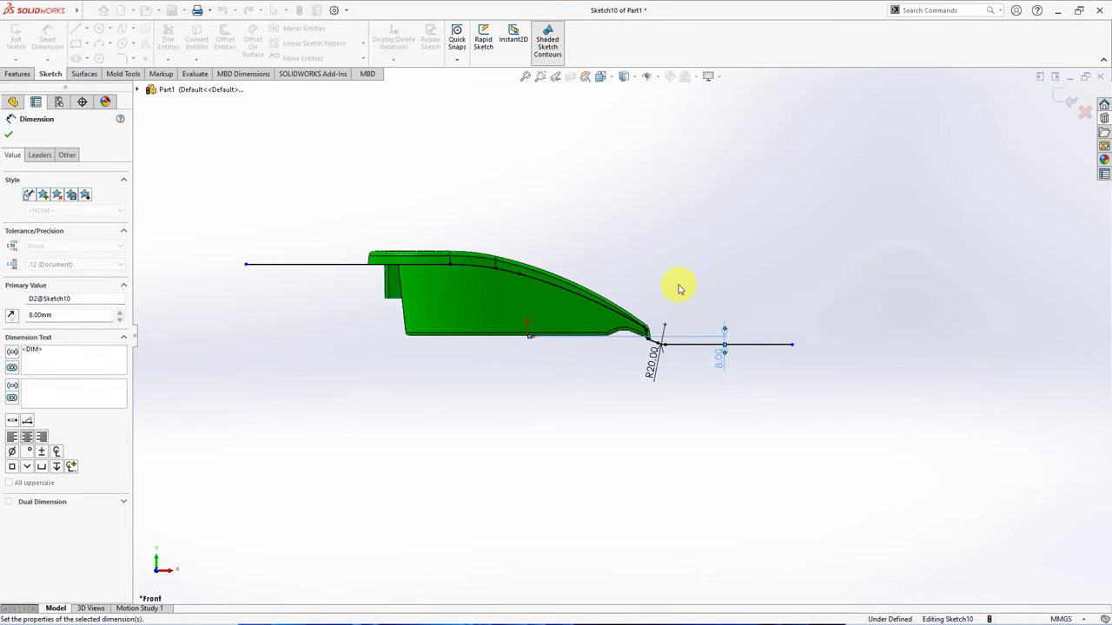
pyautogui.rightClick(678, 283)
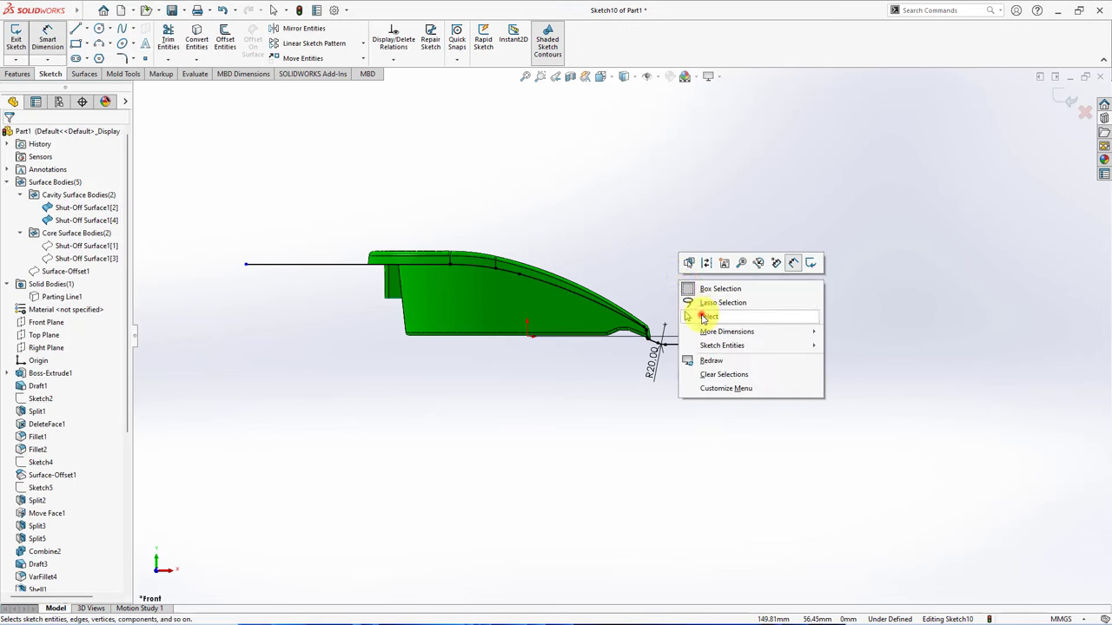
pyautogui.click(708, 301)
# - Extend the right and left tail lines further past the part
pyautogui.moveTo(792, 349); pyautogui.dragTo(818, 349)
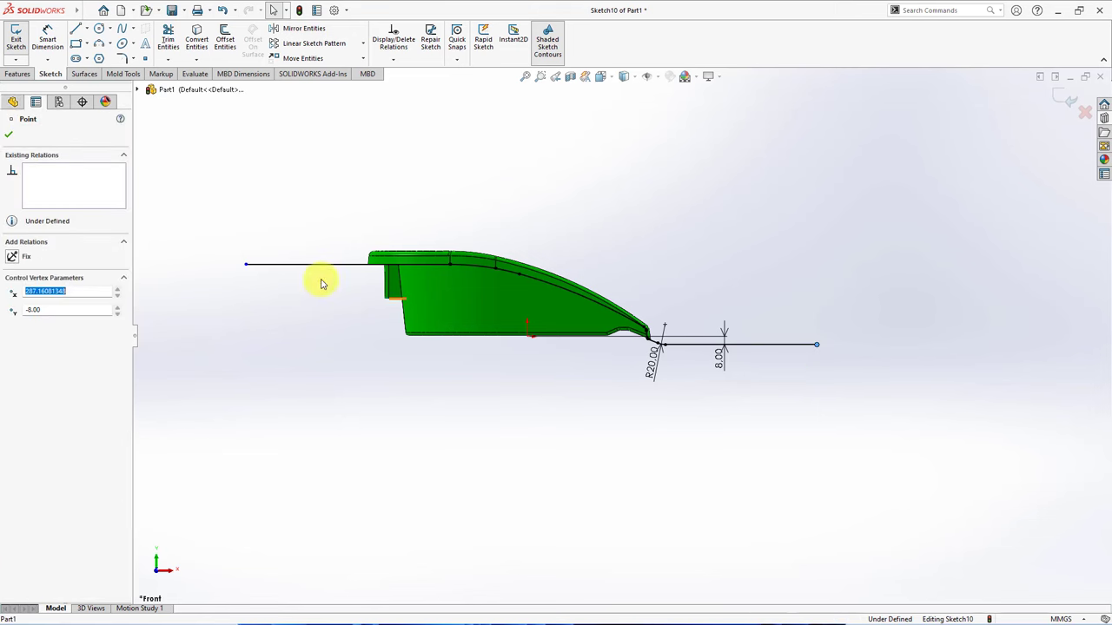
pyautogui.moveTo(247, 265)
pyautogui.mouseDown()
pyautogui.moveTo(205, 276)
pyautogui.moveTo(220, 271)
pyautogui.mouseUp()
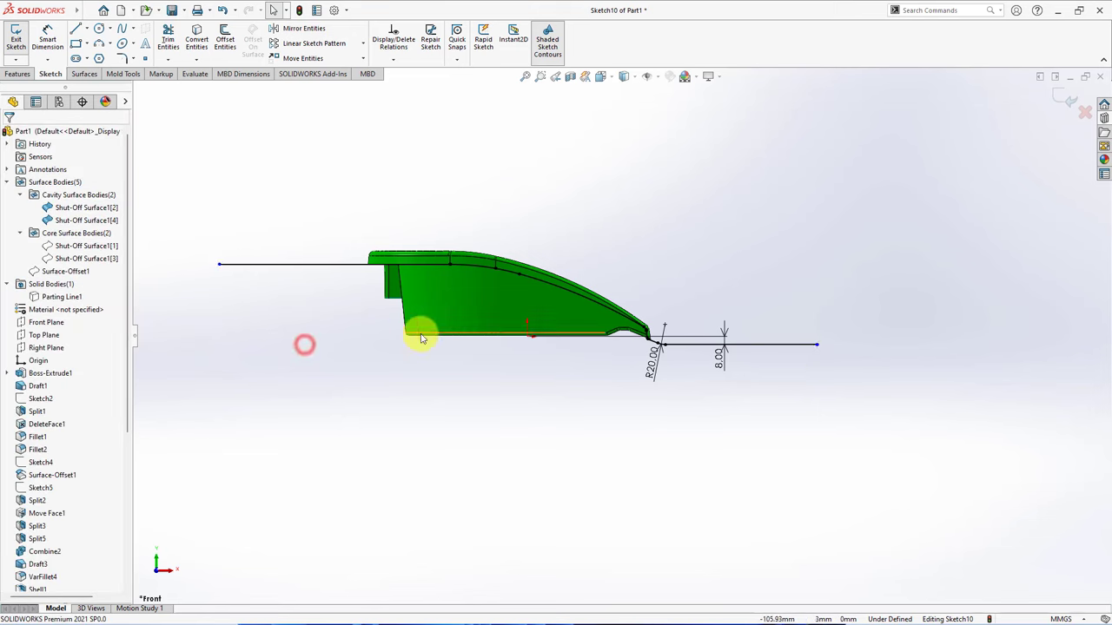
pyautogui.moveTo(303, 345); pyautogui.dragTo(500, 366, button='middle')
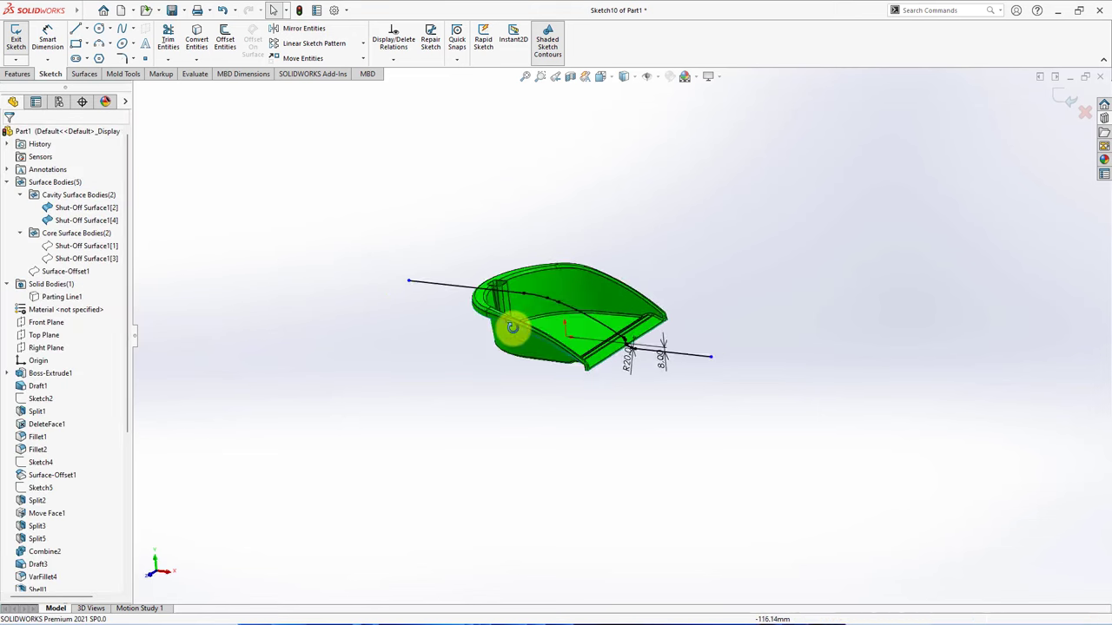
pyautogui.click(84, 73)
# - Extrude Sketch10 as a 420 mm Mid Plane surface across the dustpan
pyautogui.click(20, 41)
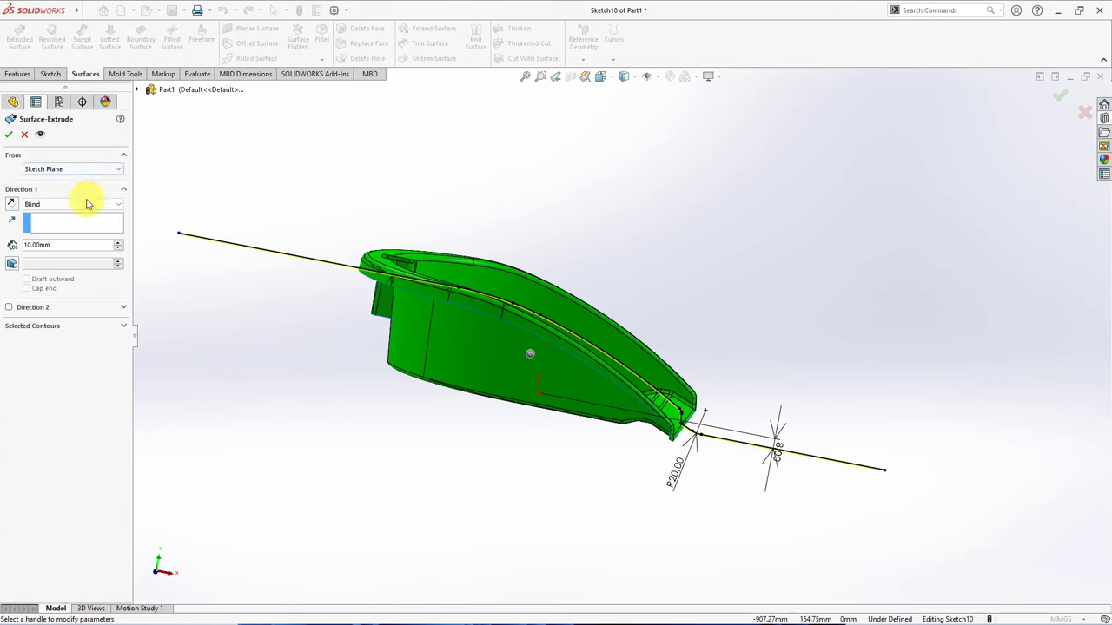
pyautogui.click(55, 272)
pyautogui.moveTo(348, 256); pyautogui.dragTo(501, 343, button='middle')
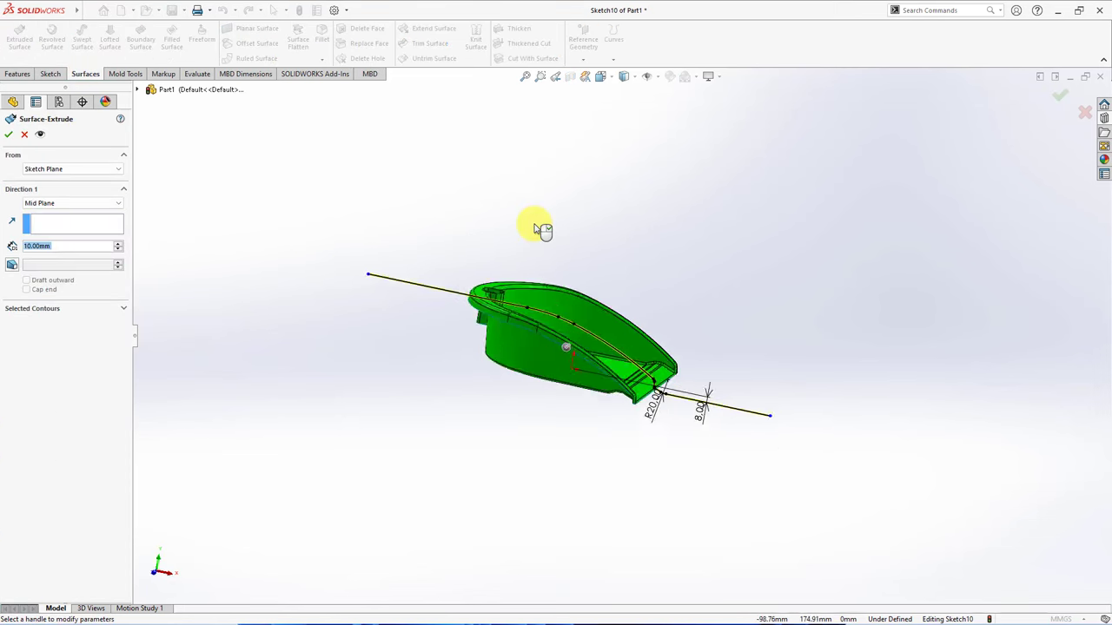
pyautogui.click(117, 245)
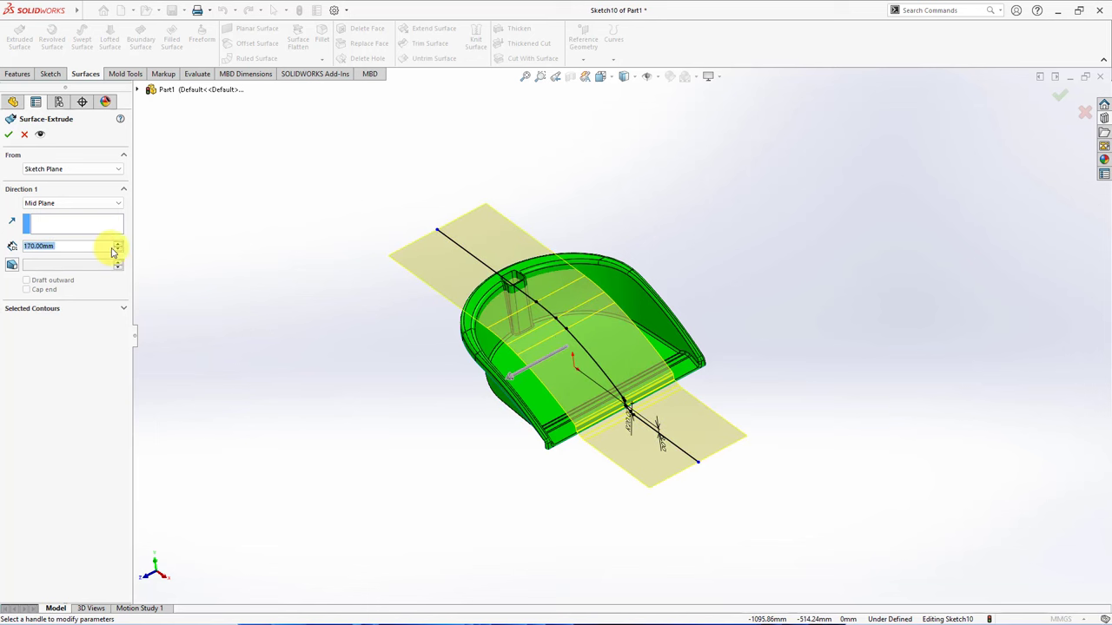
pyautogui.click(119, 246)
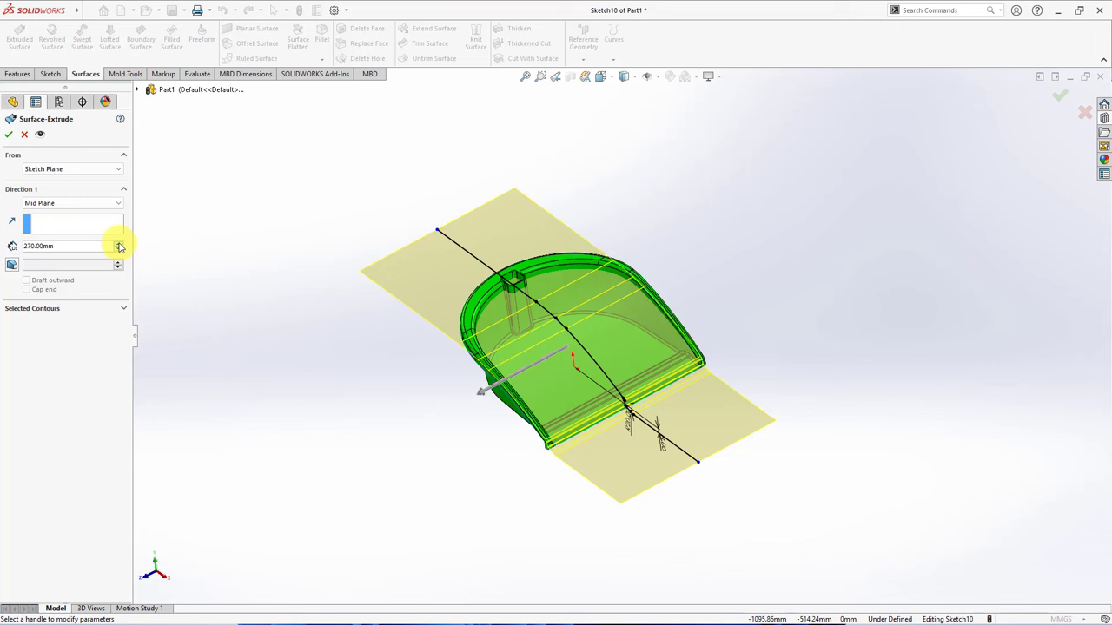
pyautogui.click(119, 245)
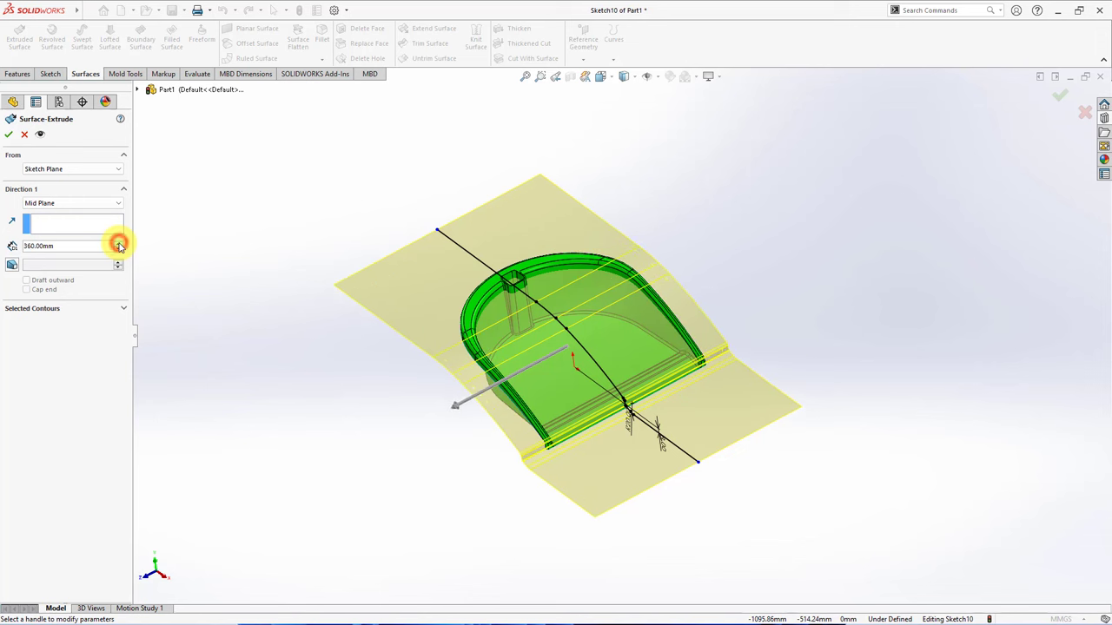
pyautogui.click(119, 246)
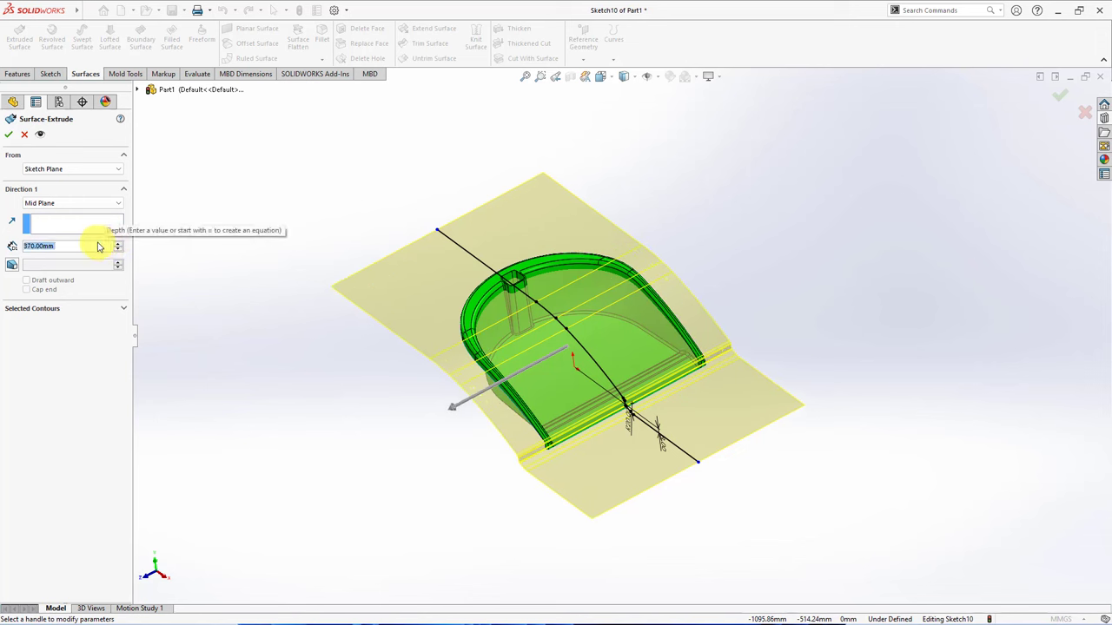
pyautogui.scroll(5, 98, 246)
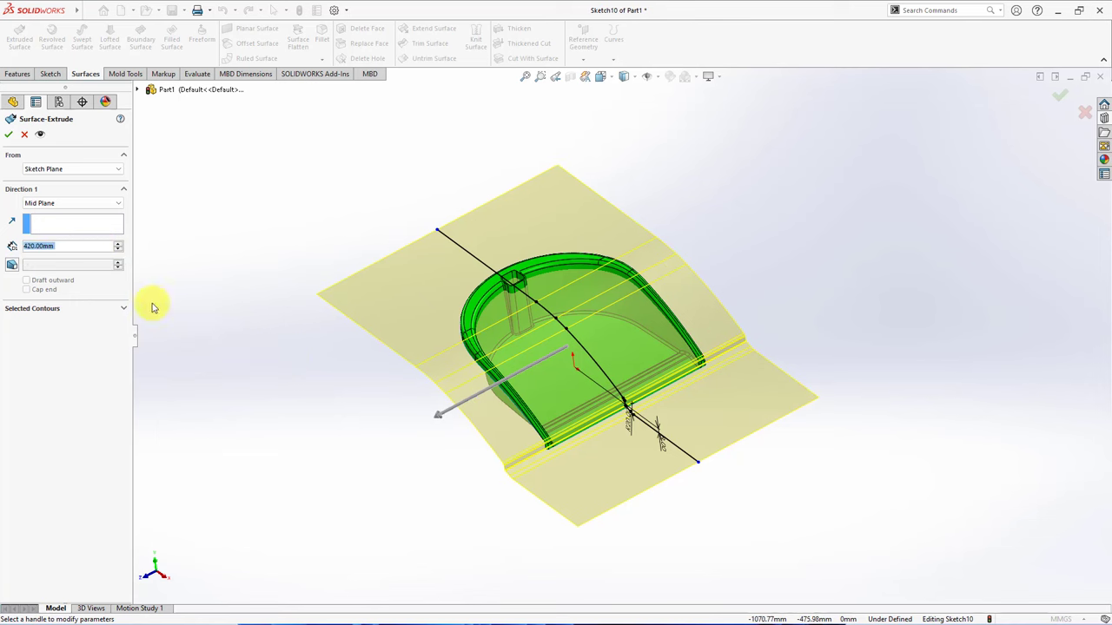
pyautogui.moveTo(283, 163)
pyautogui.mouseDown(button='middle')
pyautogui.moveTo(295, 179)
pyautogui.moveTo(280, 231)
pyautogui.mouseUp(button='middle')
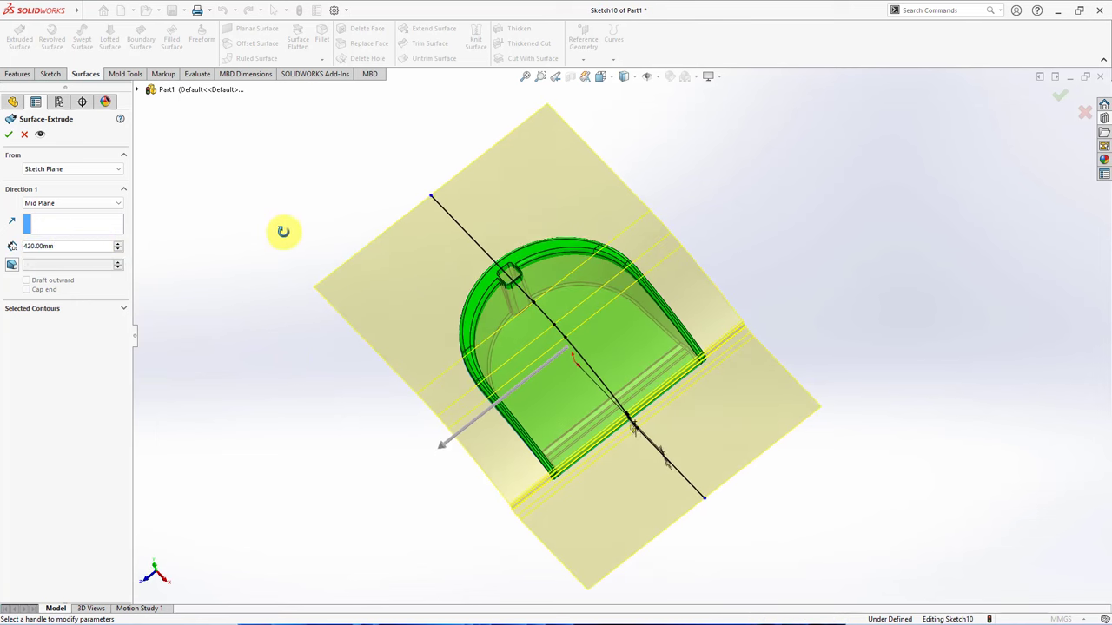
pyautogui.click(8, 136)
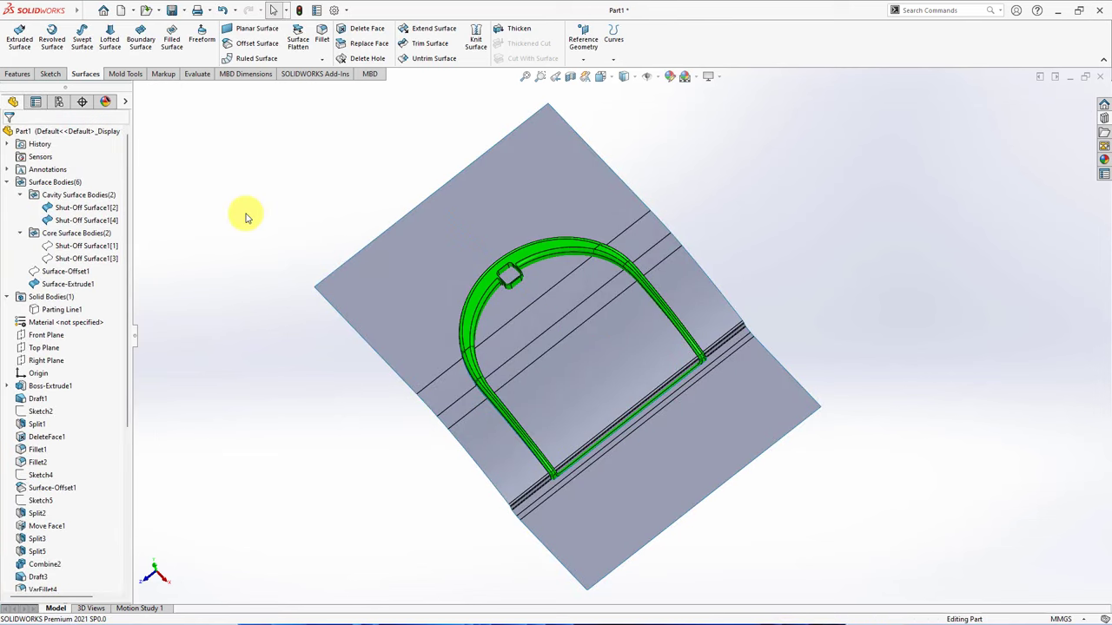
# - Trim the extruded sheet with Shut-Off Surface1, keeping the outer sheet
pyautogui.moveTo(246, 218)
pyautogui.mouseDown(button='middle')
pyautogui.moveTo(389, 100)
pyautogui.moveTo(291, 195)
pyautogui.mouseUp(button='middle')
pyautogui.click(426, 50)
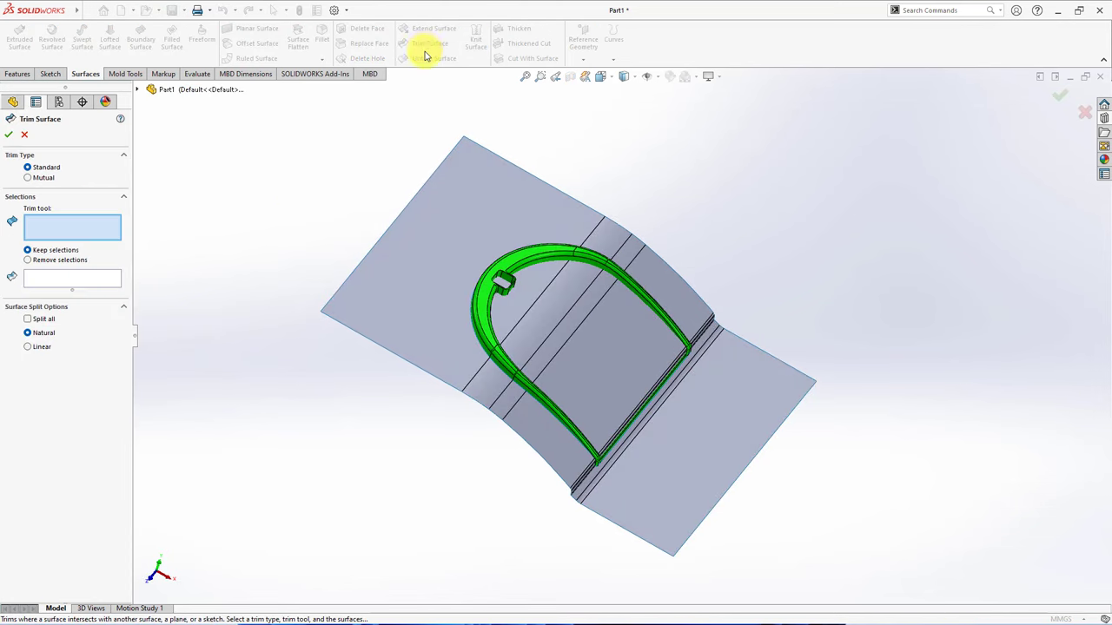
pyautogui.click(522, 254)
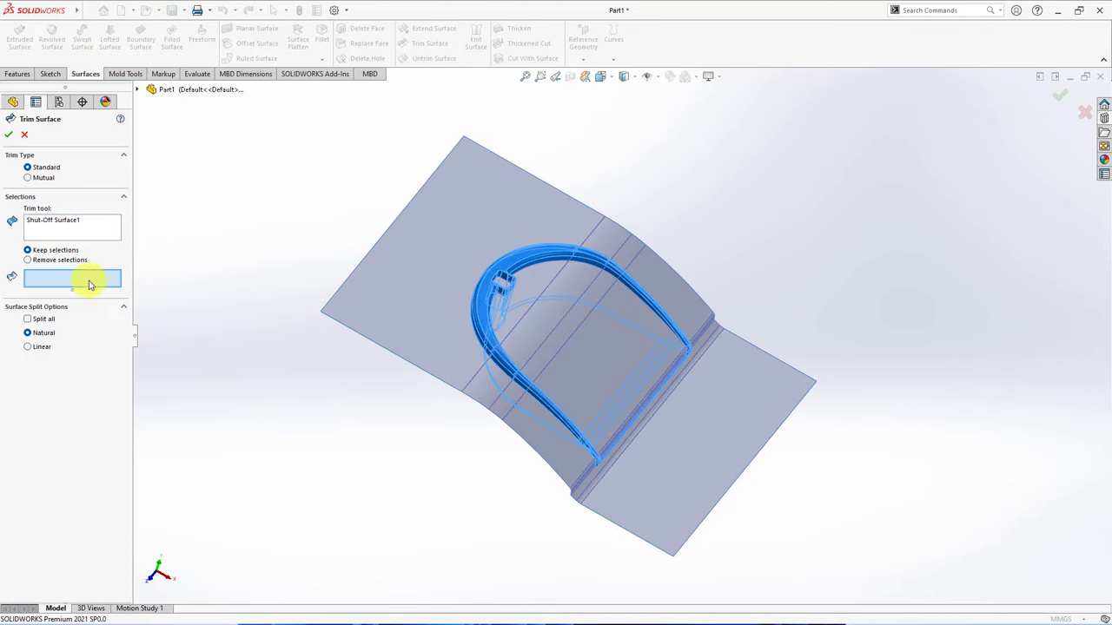
pyautogui.click(369, 300)
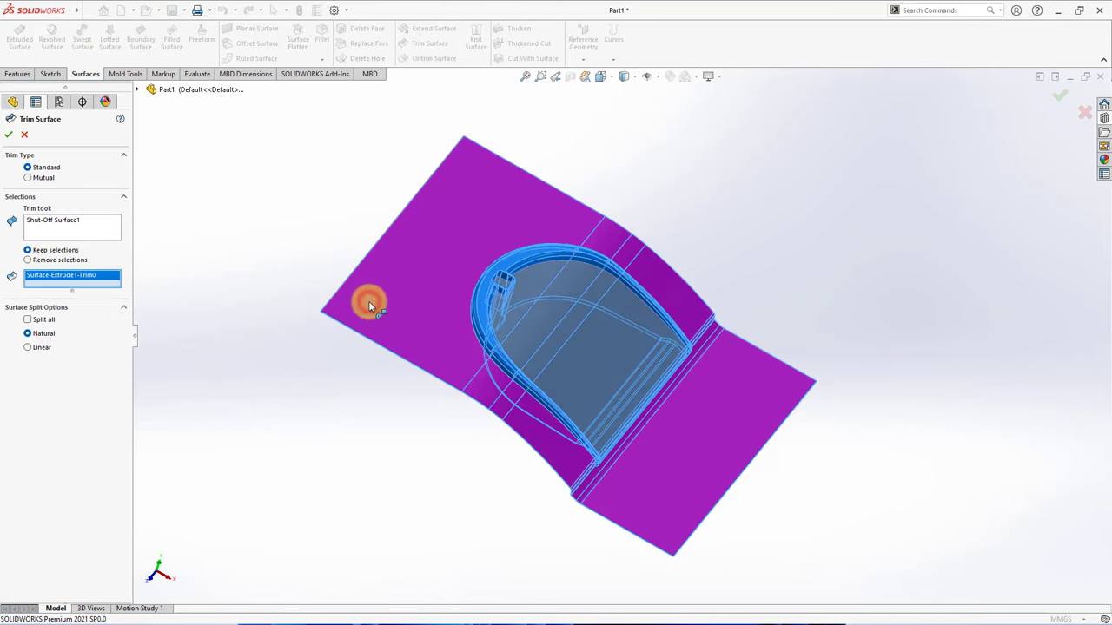
pyautogui.click(10, 135)
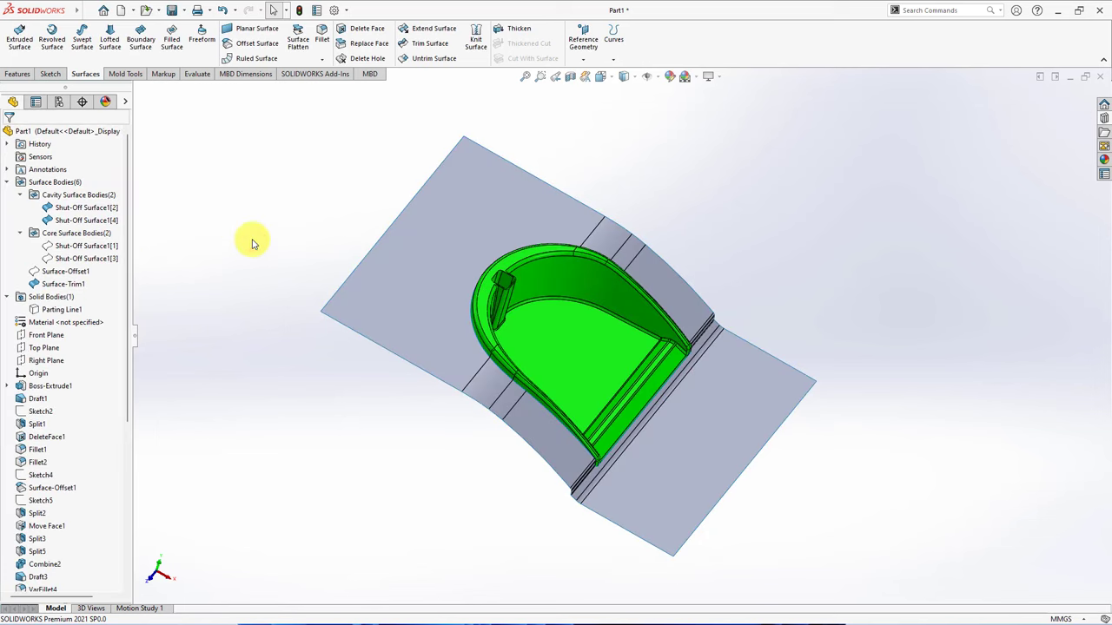
pyautogui.moveTo(250, 243); pyautogui.dragTo(223, 246, button='middle')
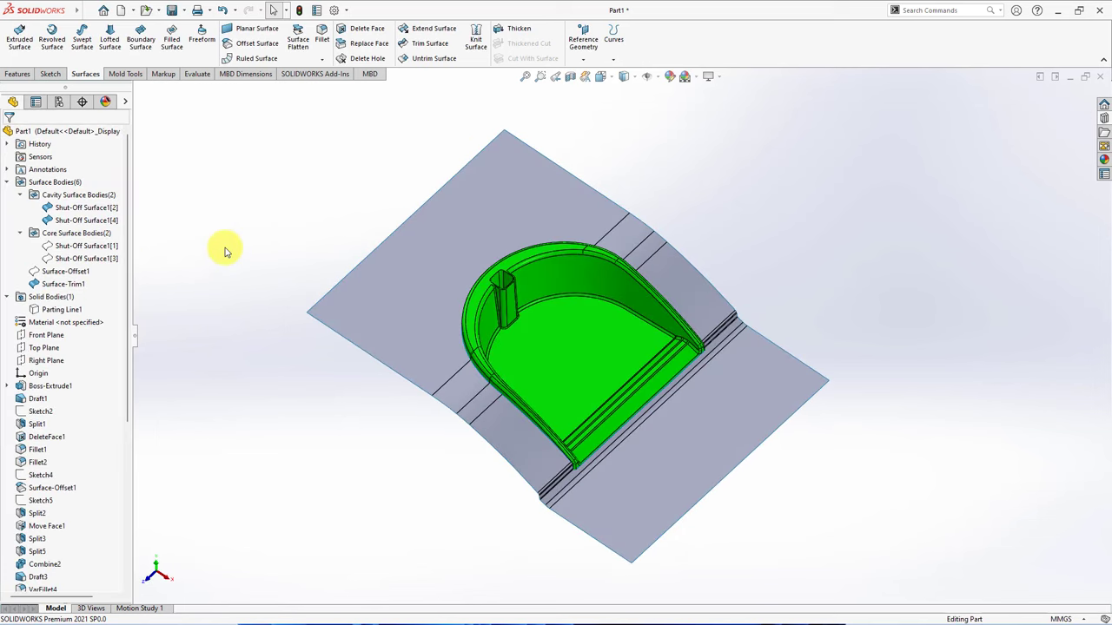
# - Start a Tooling Split sketch on Top Plane with an origin-centred rectangle enclosing the dustpan
pyautogui.click(47, 351)
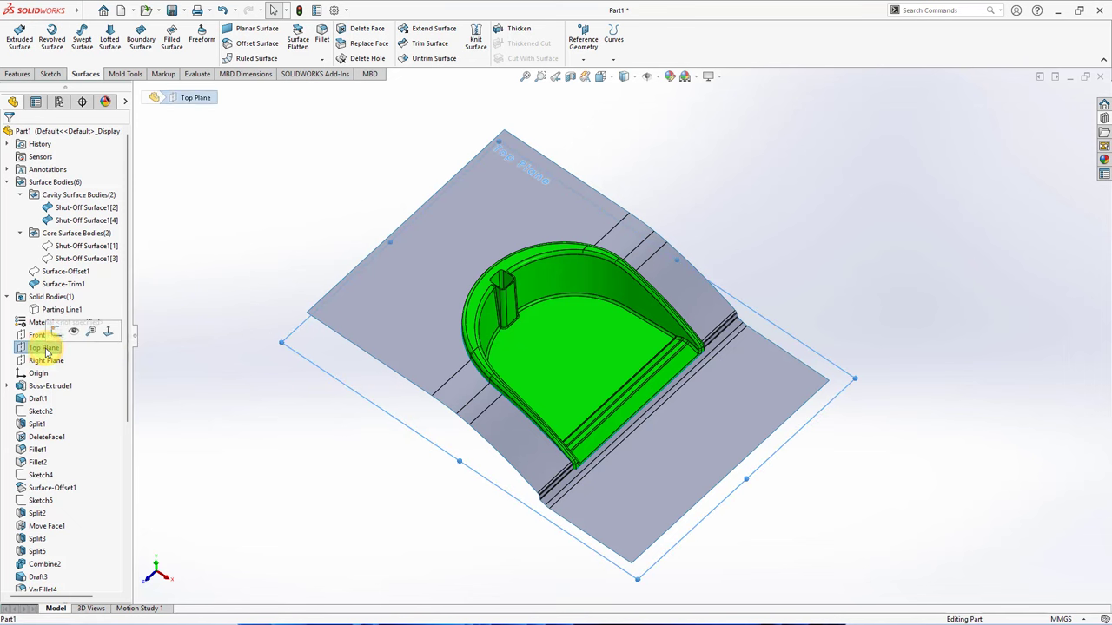
pyautogui.click(125, 74)
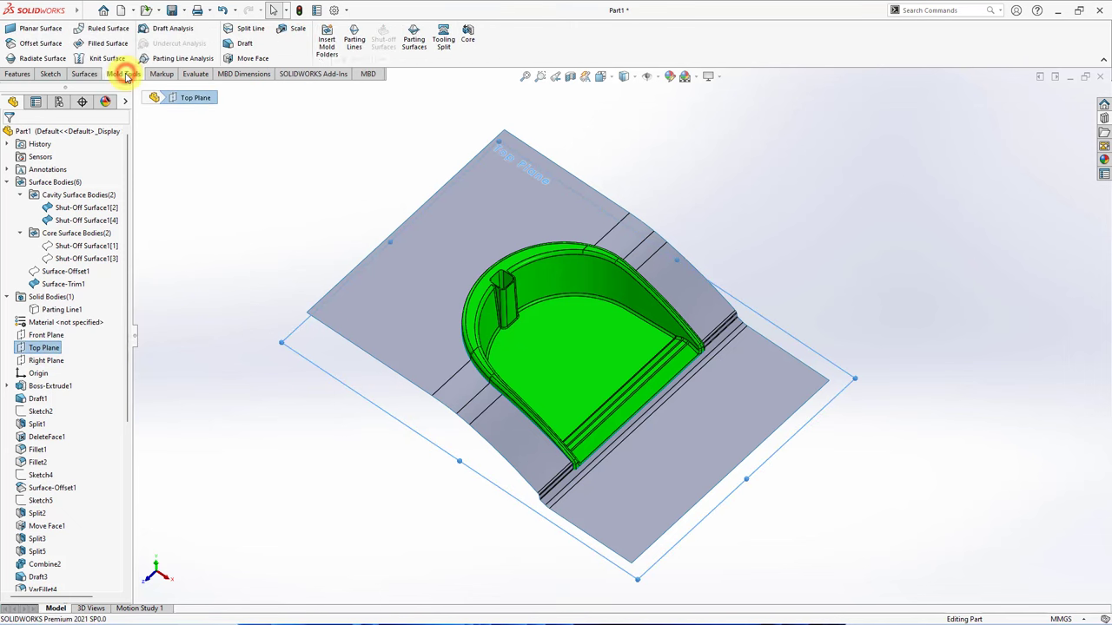
pyautogui.click(443, 39)
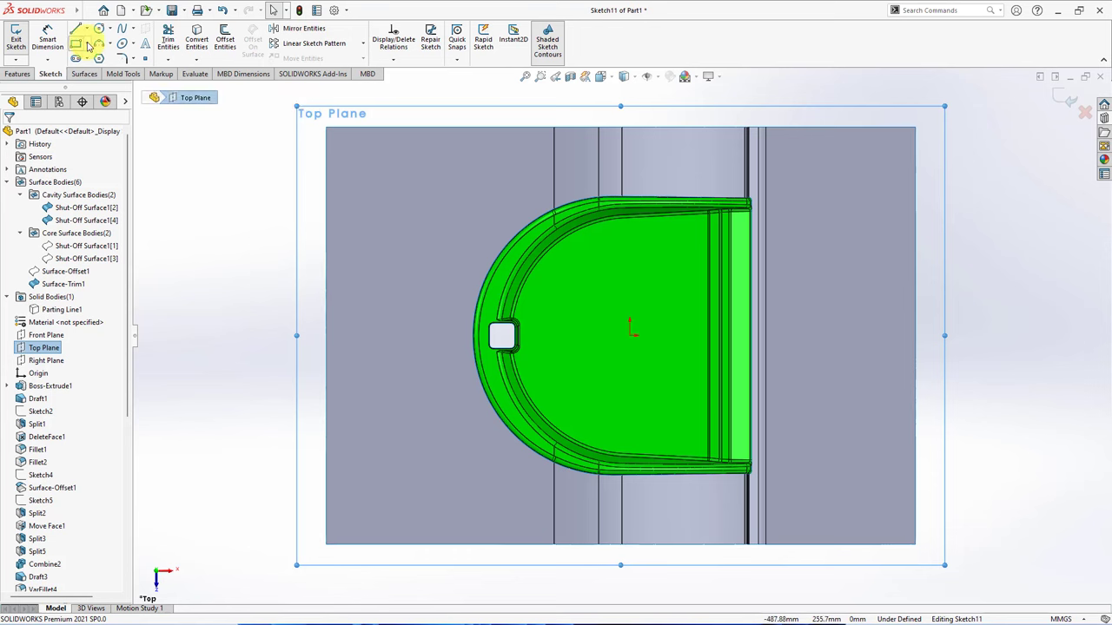
pyautogui.click(86, 44)
pyautogui.click(95, 72)
pyautogui.click(630, 337)
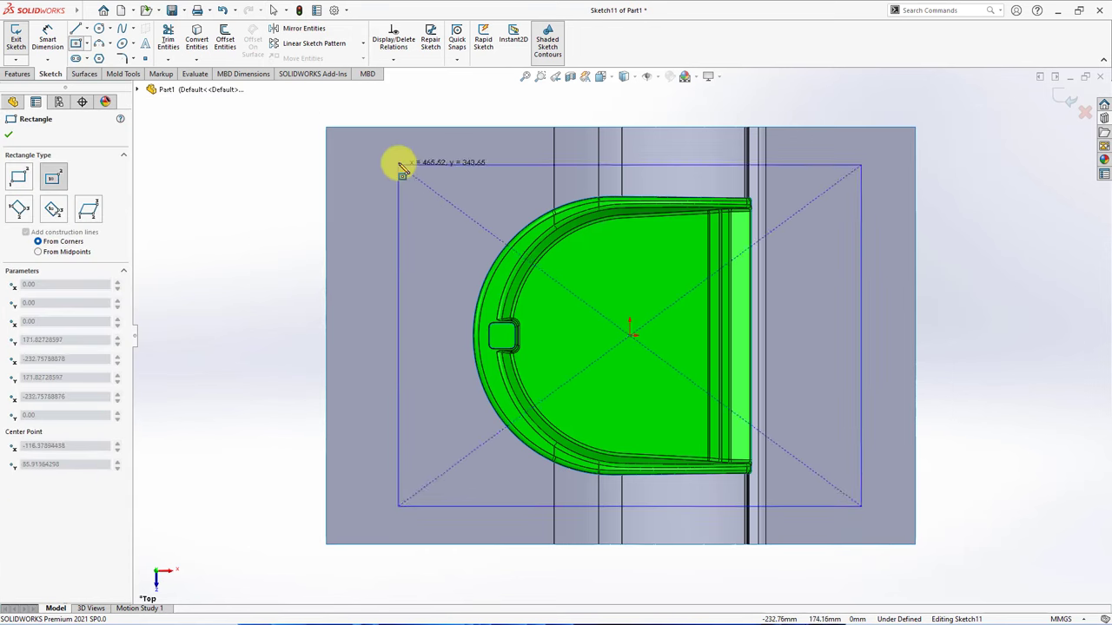
pyautogui.click(390, 141)
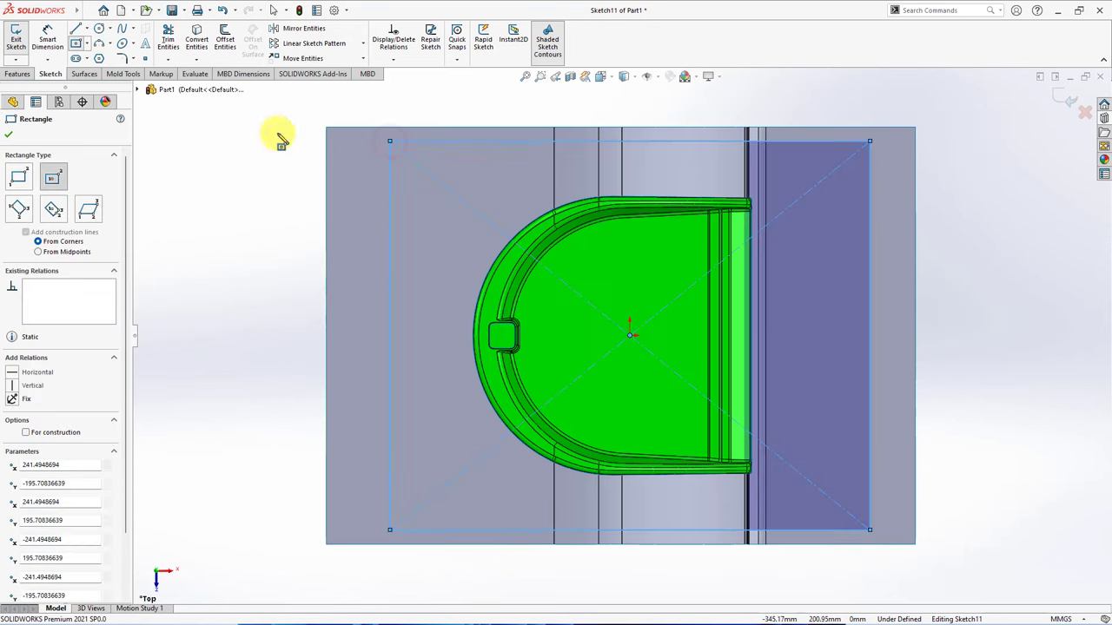
# - Dimension the rectangle 400 mm by 450 mm and exit the sketch
pyautogui.click(37, 39)
pyautogui.click(390, 181)
pyautogui.click(278, 268)
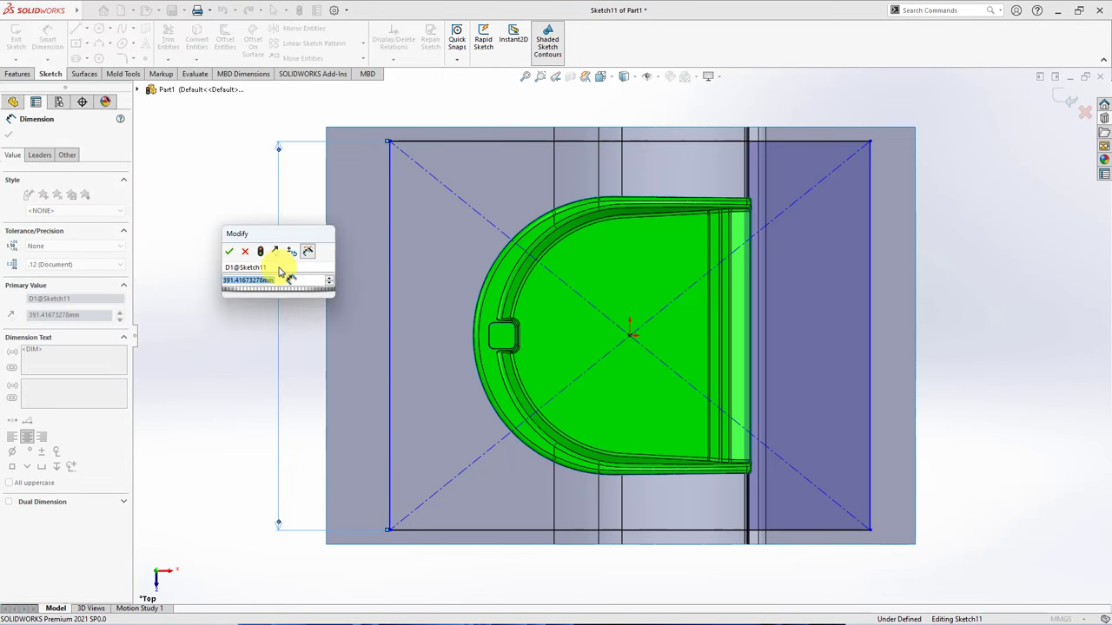
pyautogui.write('44')
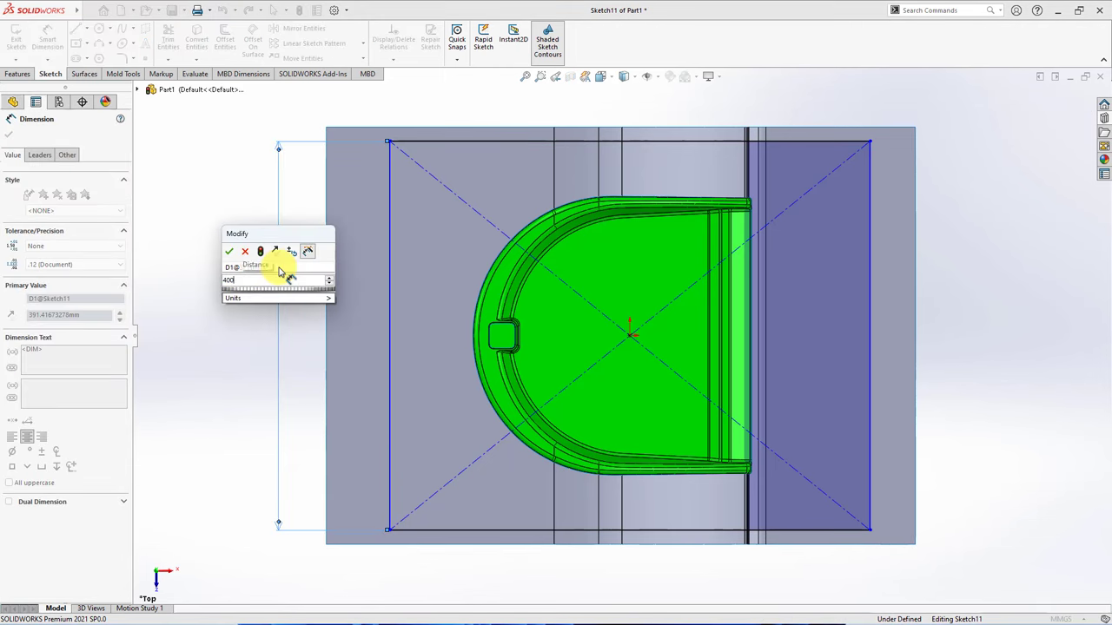
pyautogui.click(228, 252)
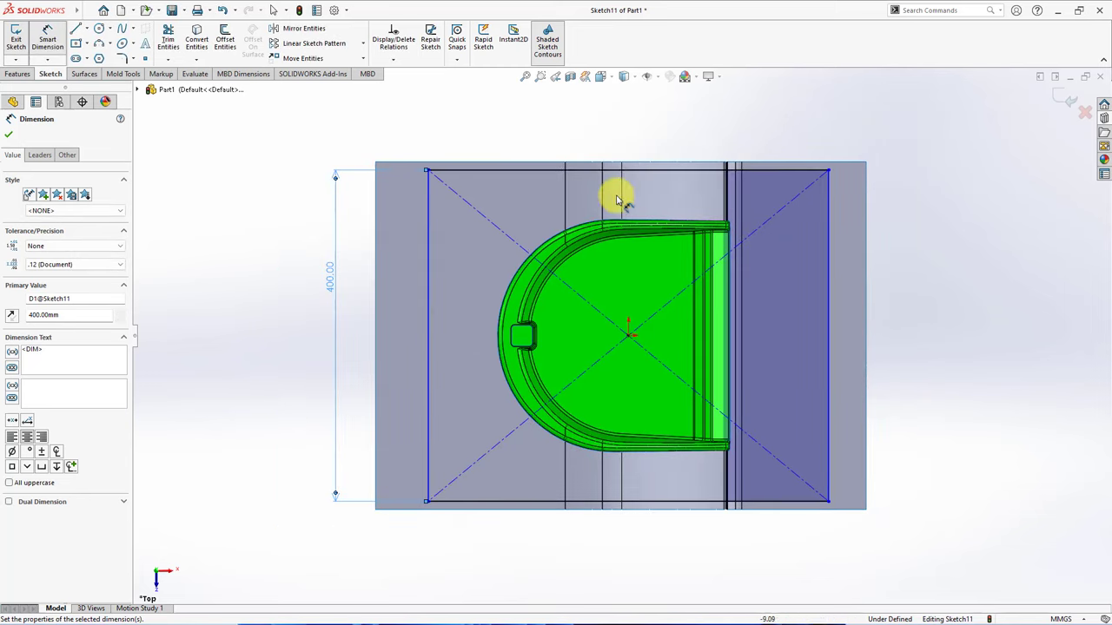
pyautogui.click(677, 170)
pyautogui.click(632, 132)
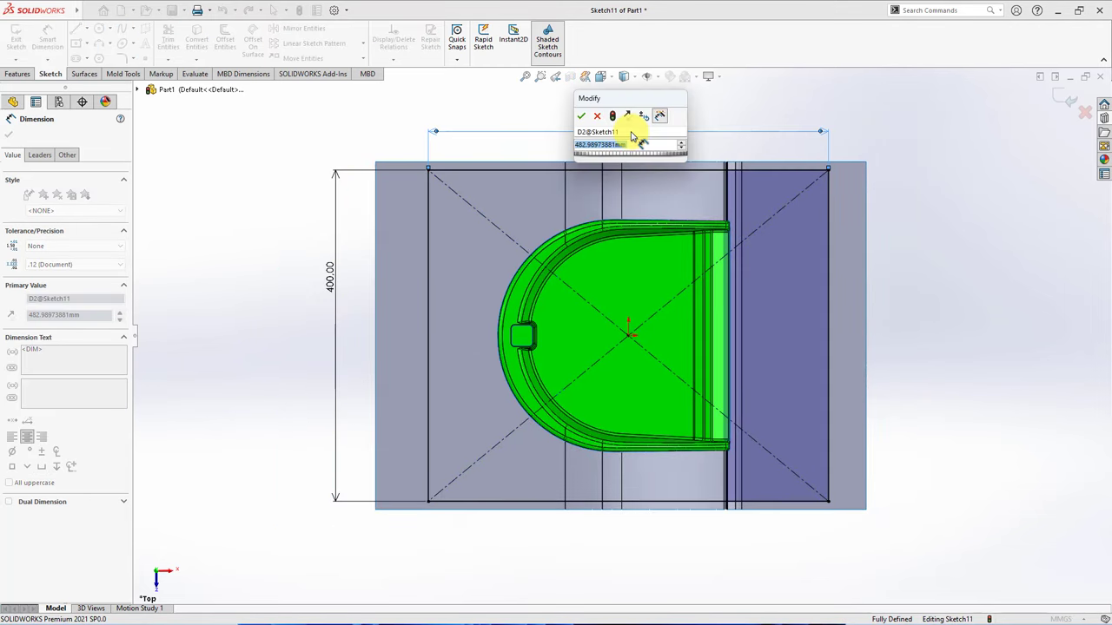
pyautogui.write('45')
pyautogui.press('Return')
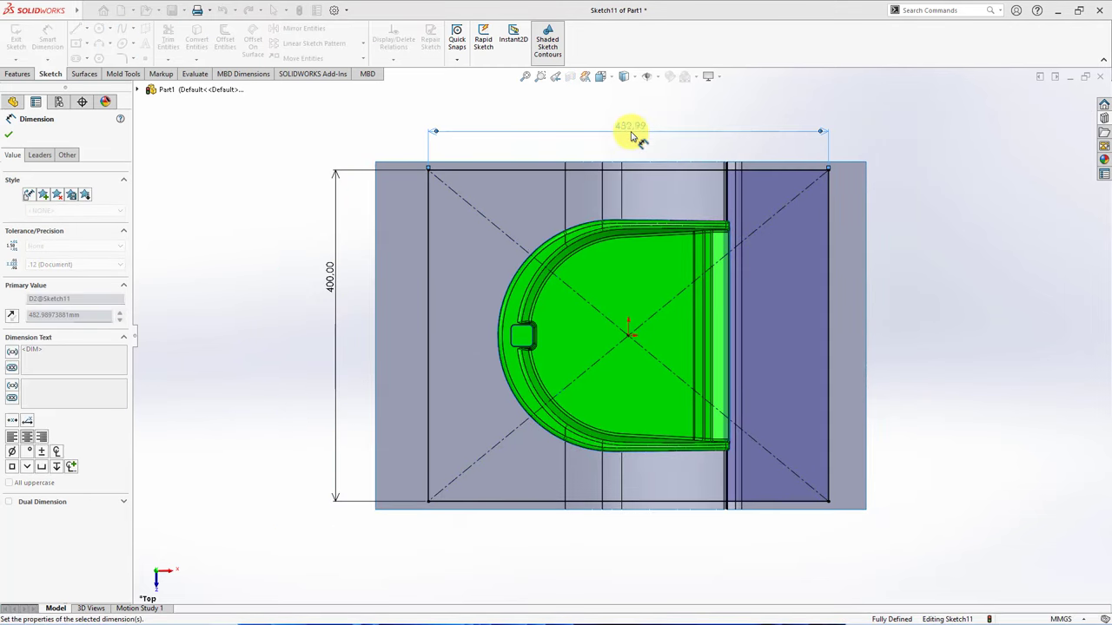
pyautogui.moveTo(666, 373); pyautogui.dragTo(670, 183, button='middle')
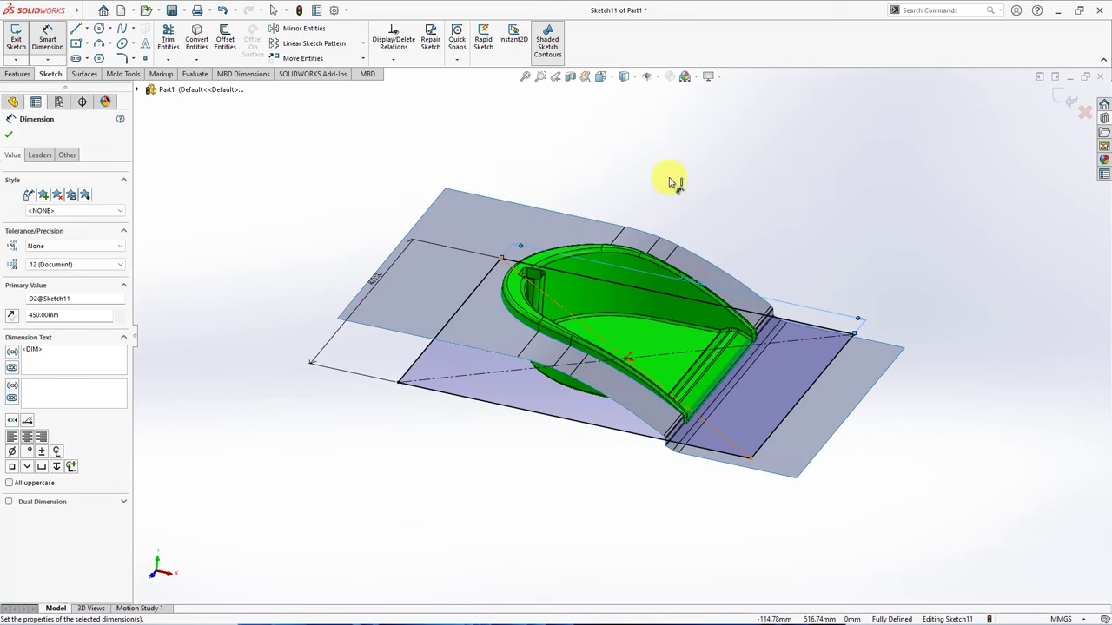
pyautogui.click(1062, 98)
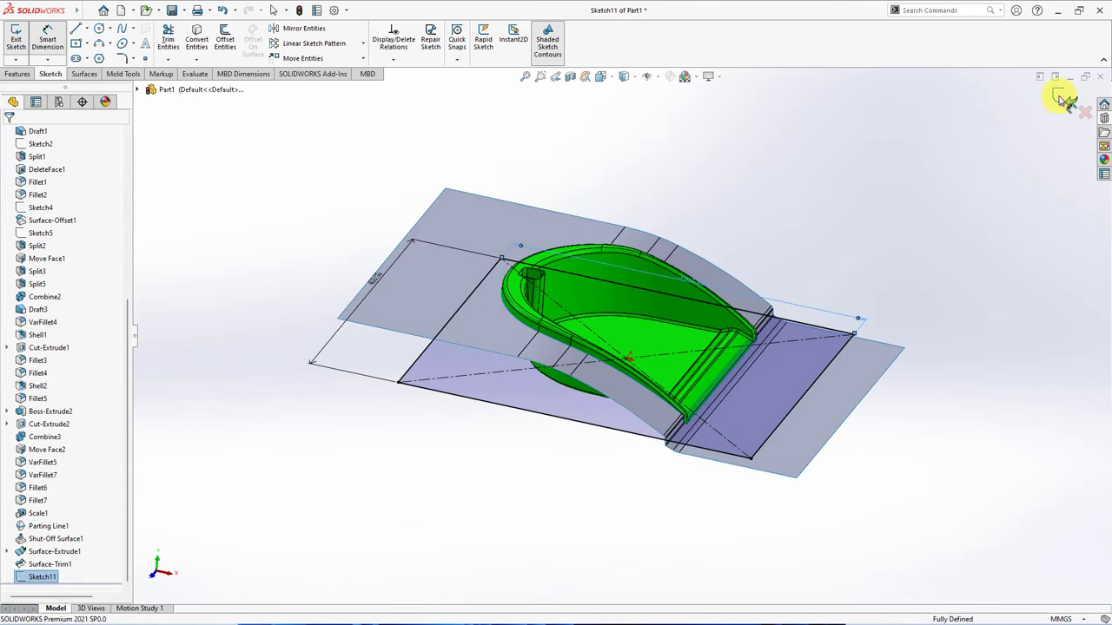
pyautogui.click(1067, 95)
pyautogui.moveTo(744, 454)
pyautogui.mouseDown(button='middle')
pyautogui.moveTo(736, 250)
pyautogui.moveTo(734, 260)
pyautogui.mouseUp(button='middle')
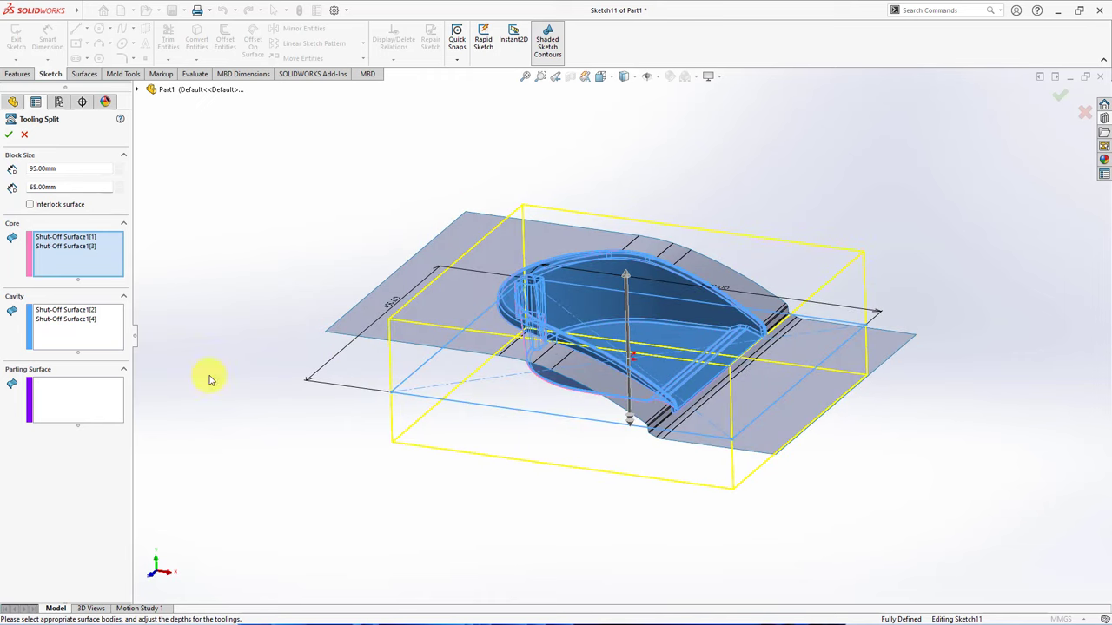
# - Split the block along Surface-Trim1 with depths of 145 mm up and 85 mm down
pyautogui.click(364, 321)
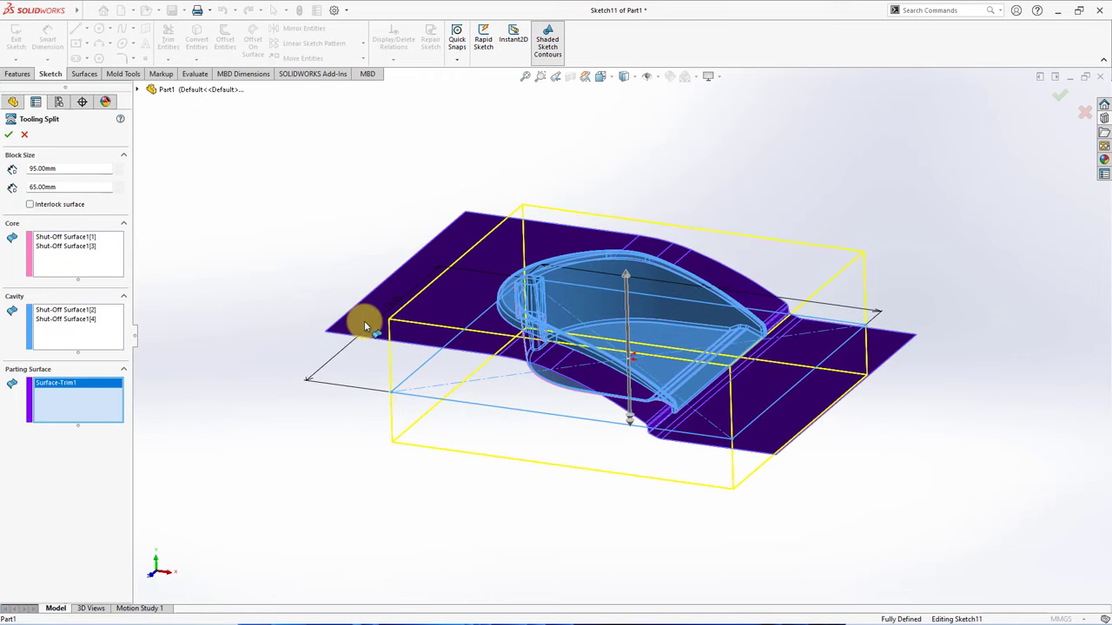
pyautogui.moveTo(319, 311); pyautogui.dragTo(269, 204, button='middle')
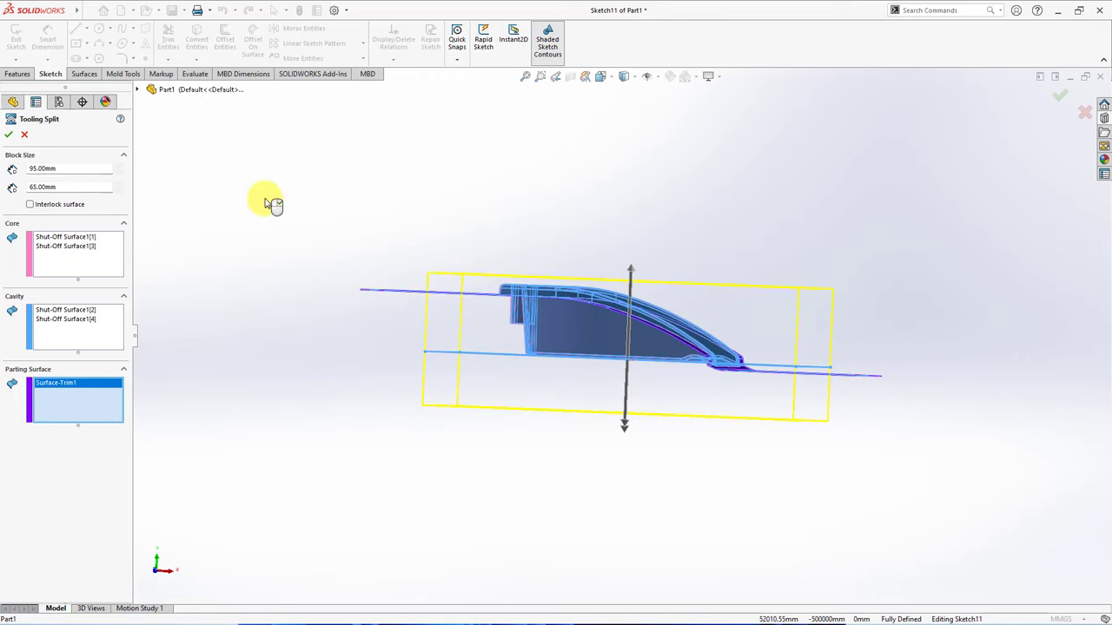
pyautogui.click(118, 187)
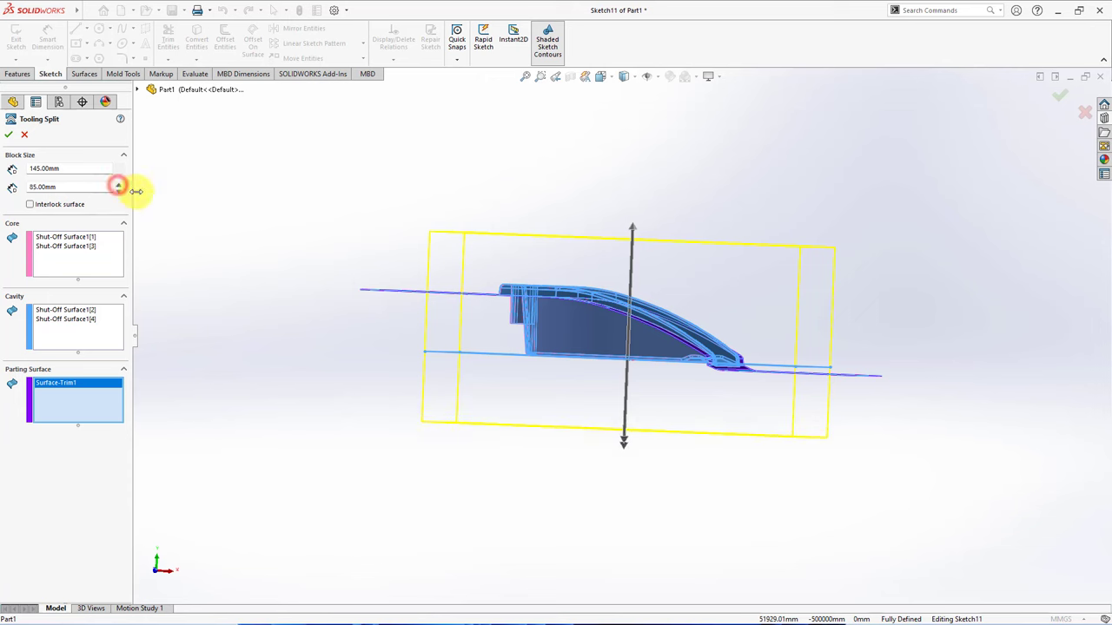
pyautogui.hotkey('ctrl', '7')
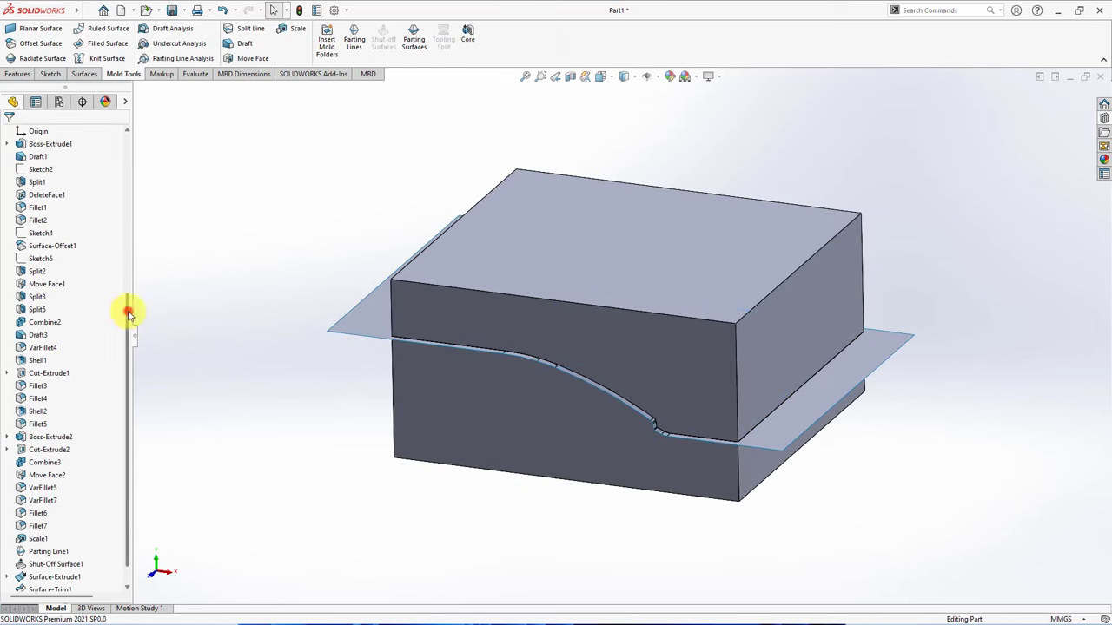
# - Hide the surface bodies and the upper mold block, then inspect the revealed cavity
pyautogui.moveTo(128, 312); pyautogui.dragTo(148, 168)
pyautogui.click(53, 142)
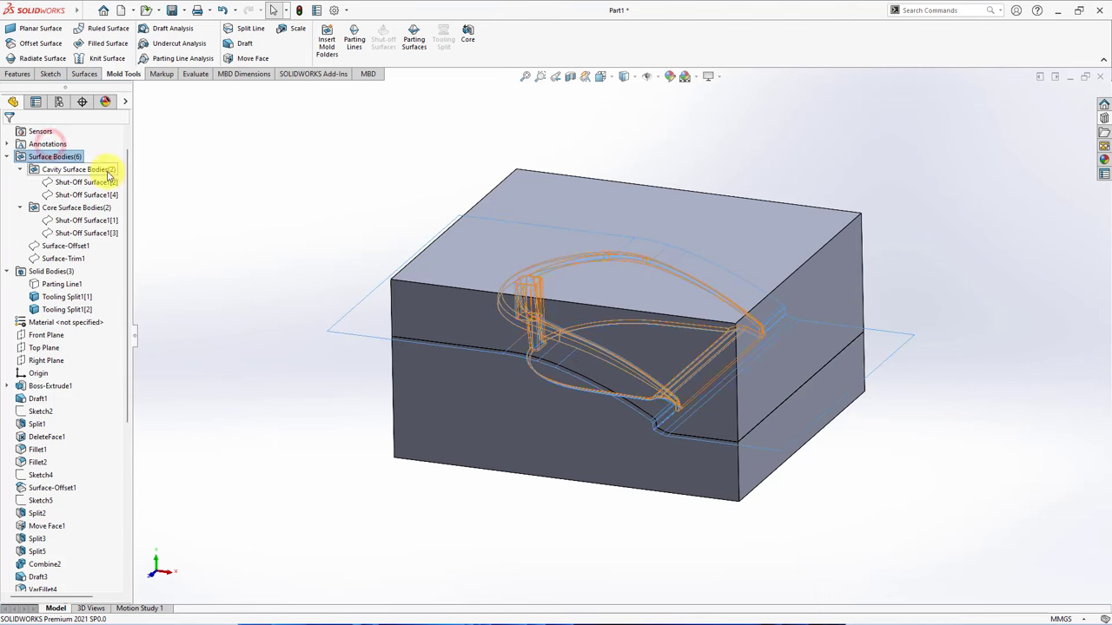
pyautogui.click(495, 236)
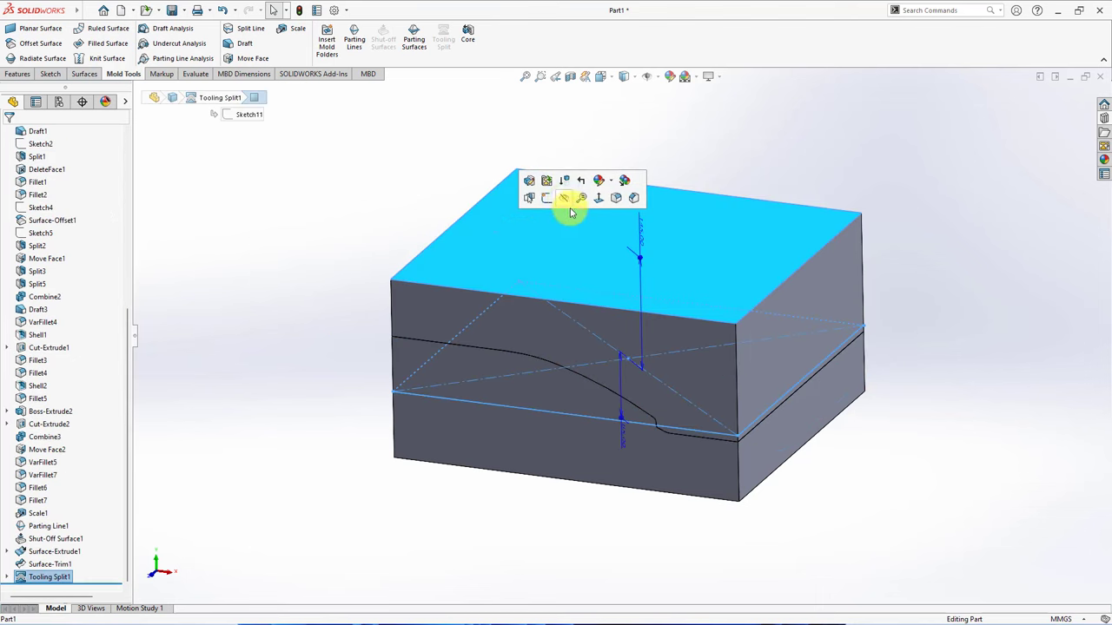
pyautogui.click(571, 211)
pyautogui.moveTo(377, 179); pyautogui.dragTo(319, 257, button='middle')
pyautogui.scroll(2, 583, 322)
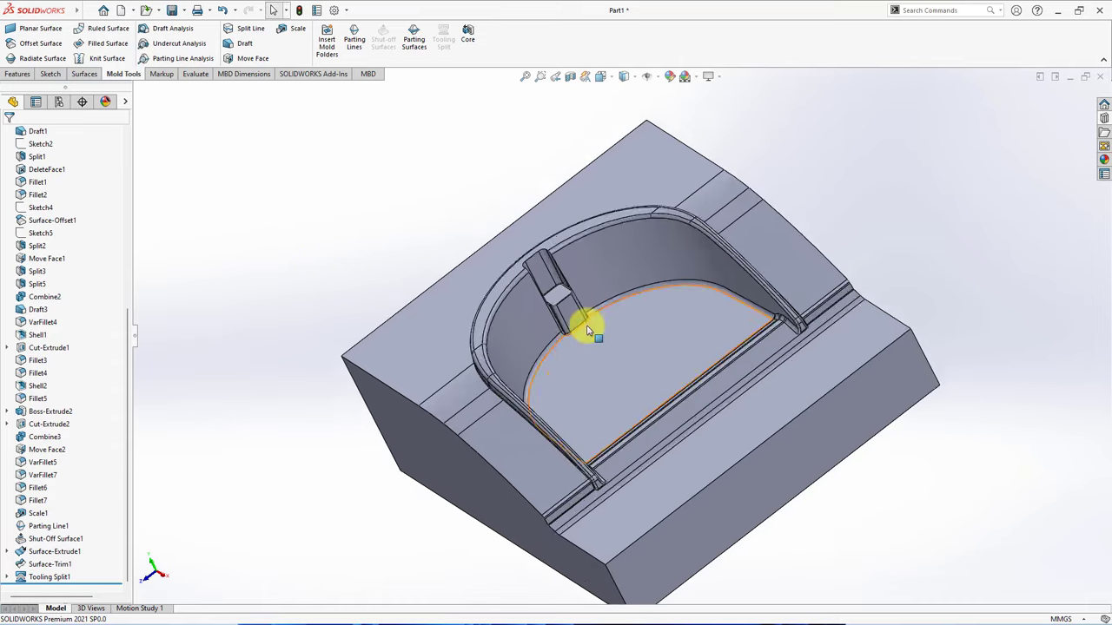
pyautogui.scroll(3, 529, 340)
pyautogui.scroll(-1, 582, 314)
pyautogui.scroll(-1, 582, 314)
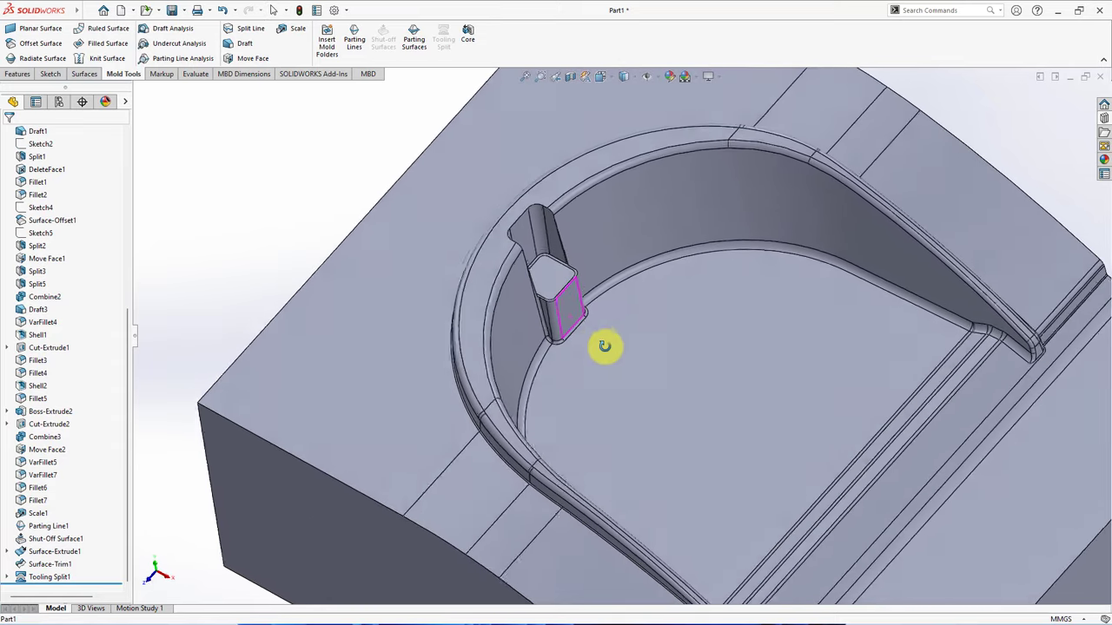
pyautogui.scroll(-2, 600, 345)
pyautogui.scroll(-2, 608, 360)
pyautogui.moveTo(608, 380)
pyautogui.mouseDown(button='middle')
pyautogui.moveTo(711, 330)
pyautogui.moveTo(606, 326)
pyautogui.mouseUp(button='middle')
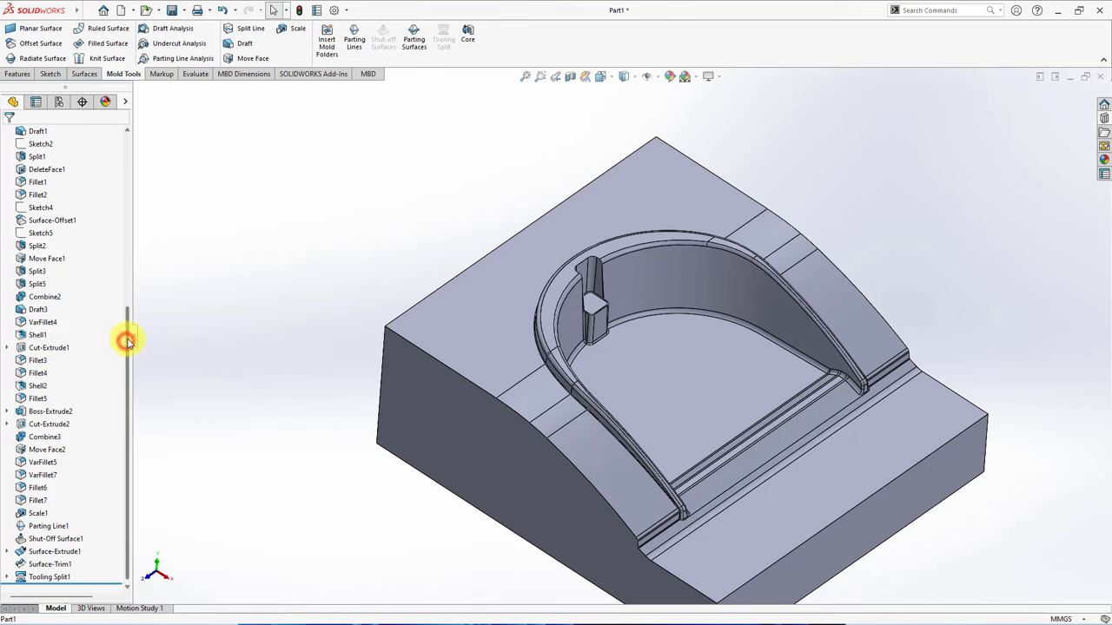
# - Hide the other Tooling Split body and inspect the remaining half's dustpan impression
pyautogui.moveTo(127, 341); pyautogui.dragTo(128, 200)
pyautogui.click(70, 309)
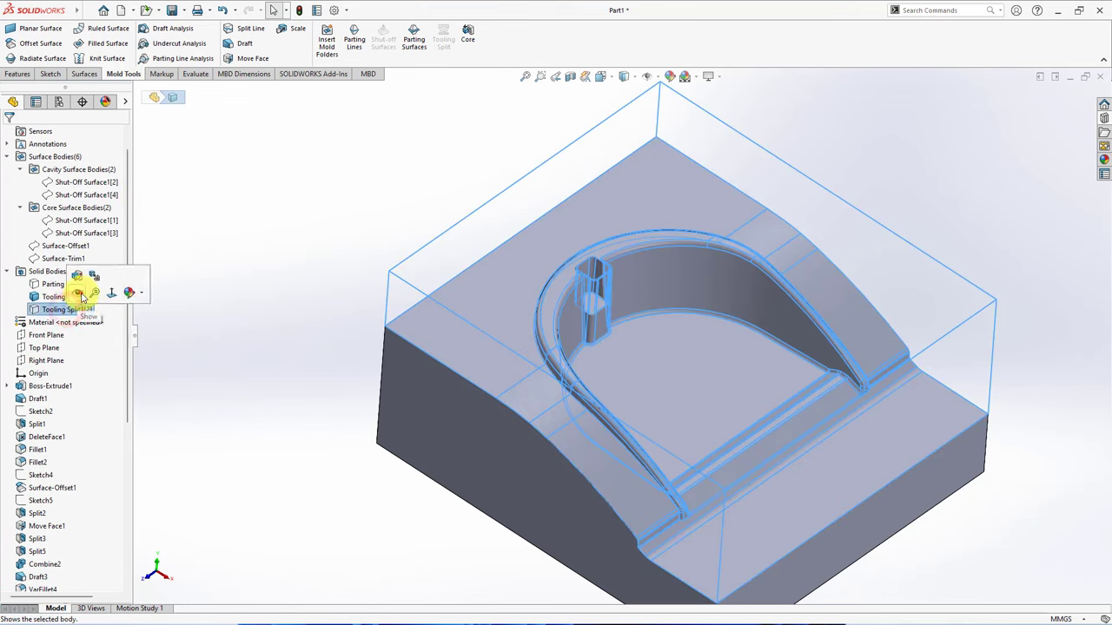
pyautogui.click(78, 293)
pyautogui.moveTo(397, 402)
pyautogui.mouseDown(button='middle')
pyautogui.moveTo(437, 366)
pyautogui.moveTo(489, 373)
pyautogui.moveTo(529, 345)
pyautogui.moveTo(529, 311)
pyautogui.moveTo(525, 347)
pyautogui.moveTo(566, 313)
pyautogui.moveTo(570, 368)
pyautogui.moveTo(546, 417)
pyautogui.mouseUp(button='middle')
pyautogui.scroll(-5, 598, 355)
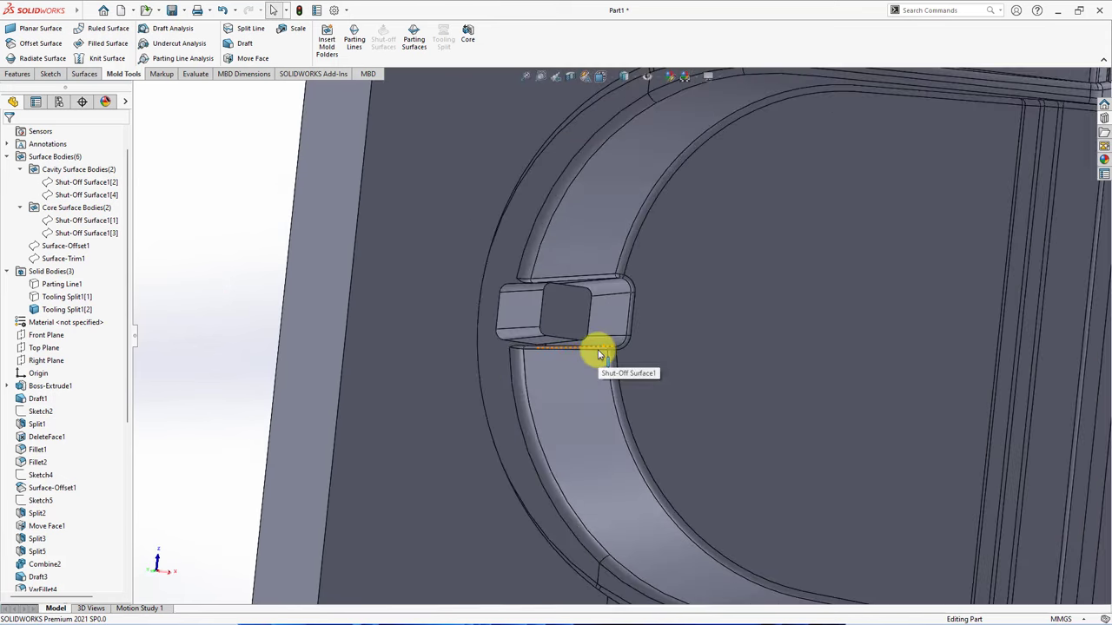
pyautogui.moveTo(598, 354)
pyautogui.mouseDown(button='middle')
pyautogui.moveTo(585, 385)
pyautogui.moveTo(568, 268)
pyautogui.moveTo(578, 275)
pyautogui.moveTo(569, 288)
pyautogui.mouseUp(button='middle')
pyautogui.scroll(5, 585, 355)
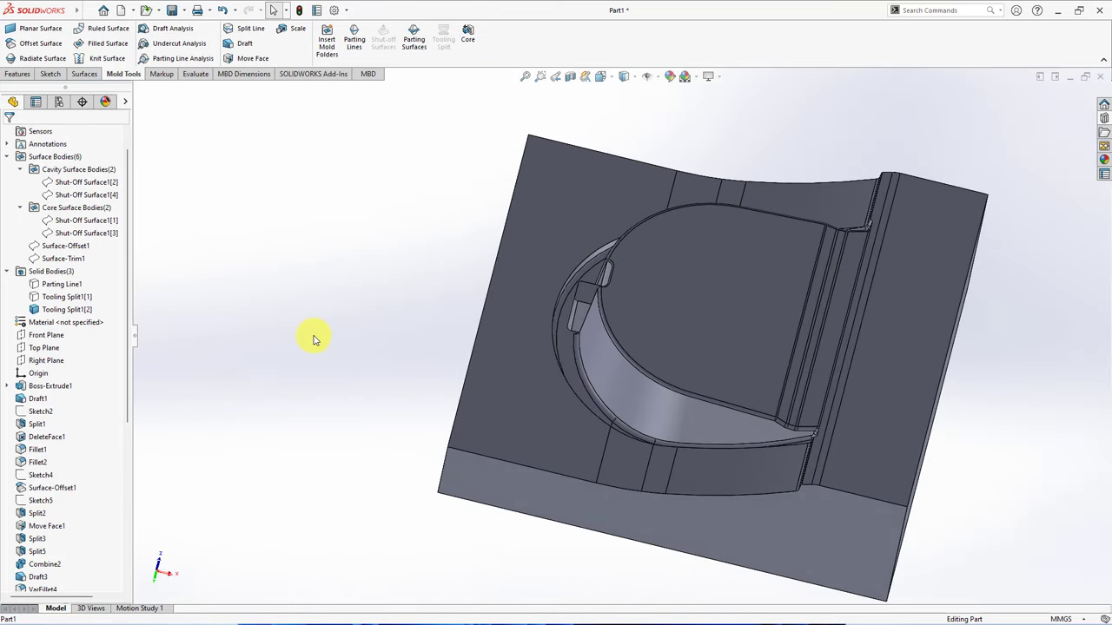